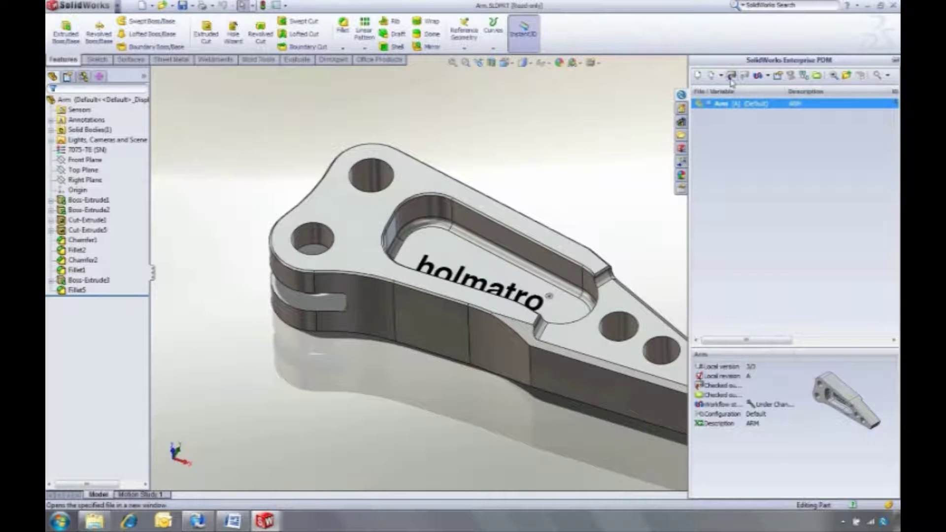
# Check out the Arm part together with its drawing Arm.SLDDRW from the vault.
pyautogui.click(732, 76)
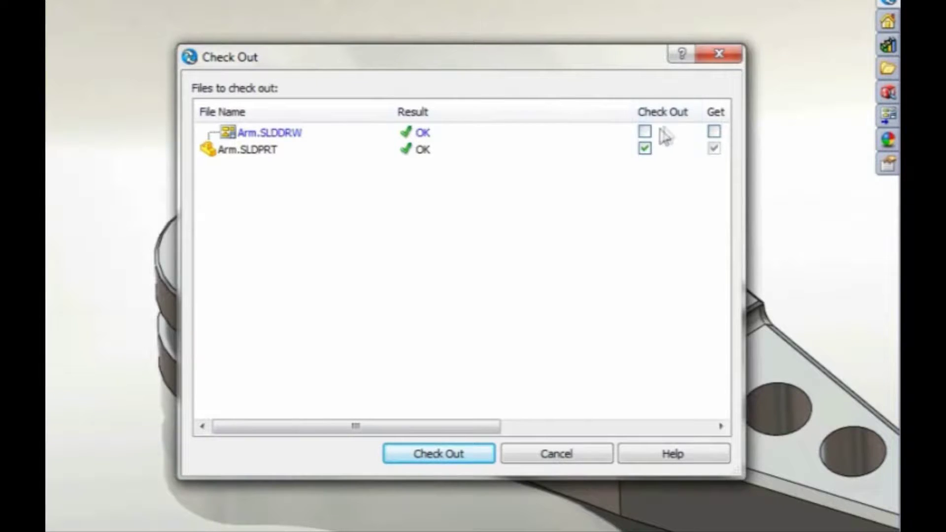
pyautogui.click(645, 131)
pyautogui.click(461, 452)
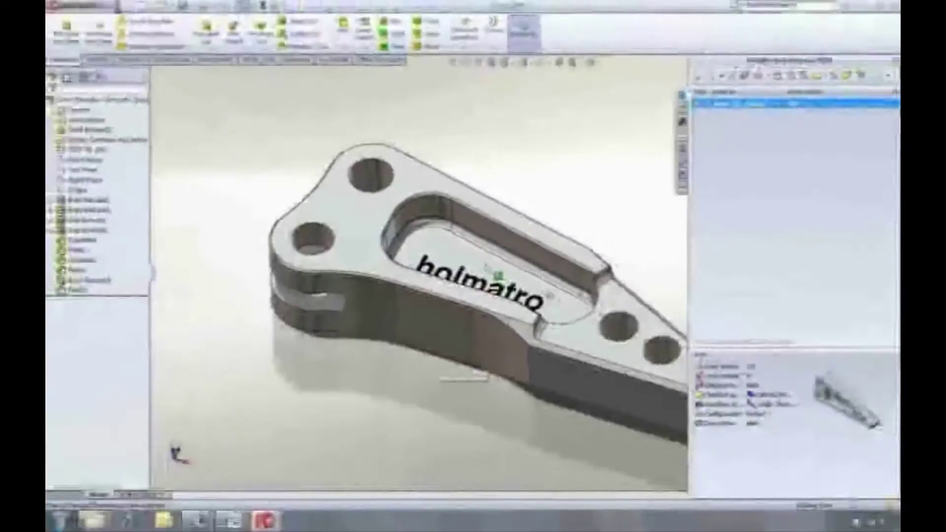
# Thicken the arm's web to about 30 mm by pulling the pocket floor under the holmatro lettering outward.
pyautogui.click(513, 277)
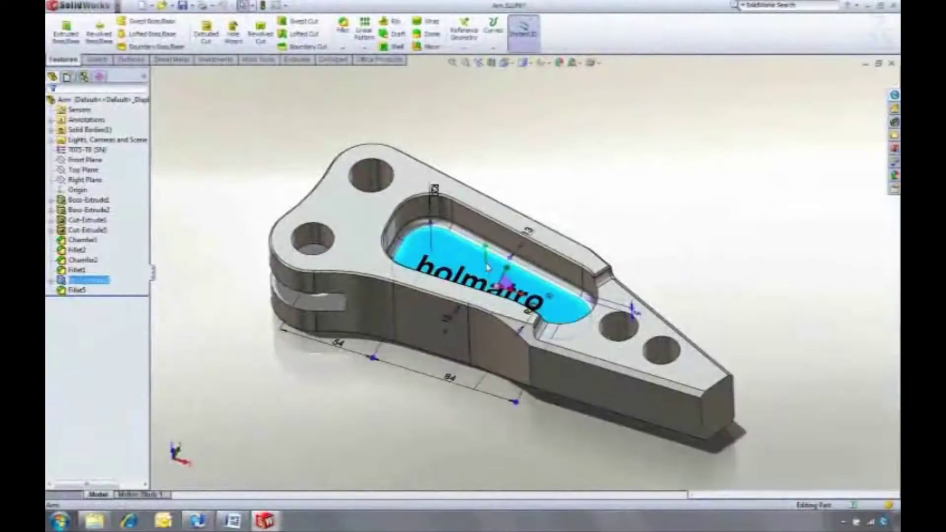
pyautogui.moveTo(488, 253)
pyautogui.mouseDown()
pyautogui.moveTo(488, 233)
pyautogui.moveTo(498, 239)
pyautogui.mouseUp()
pyautogui.click(560, 204)
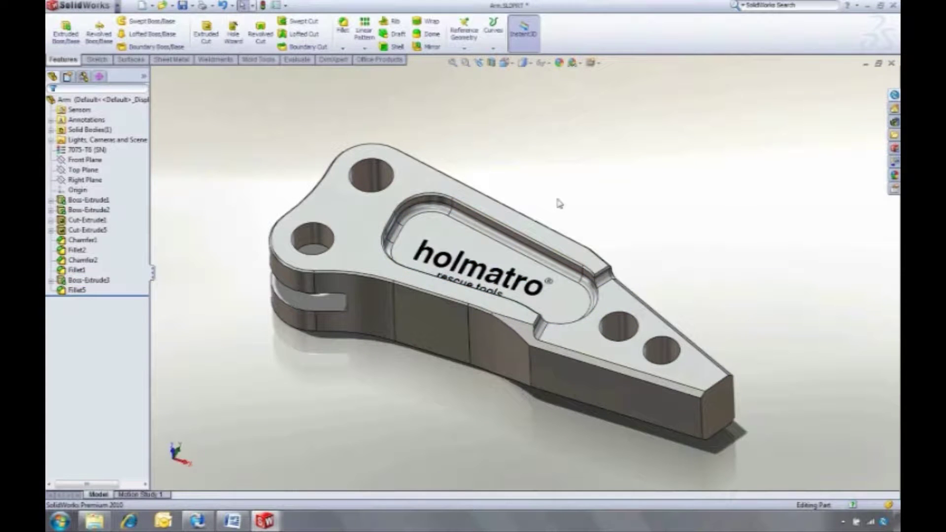
# Examine where the Arm part is used, including the 4240 Spreader assembly configurations that reference it.
pyautogui.click(894, 95)
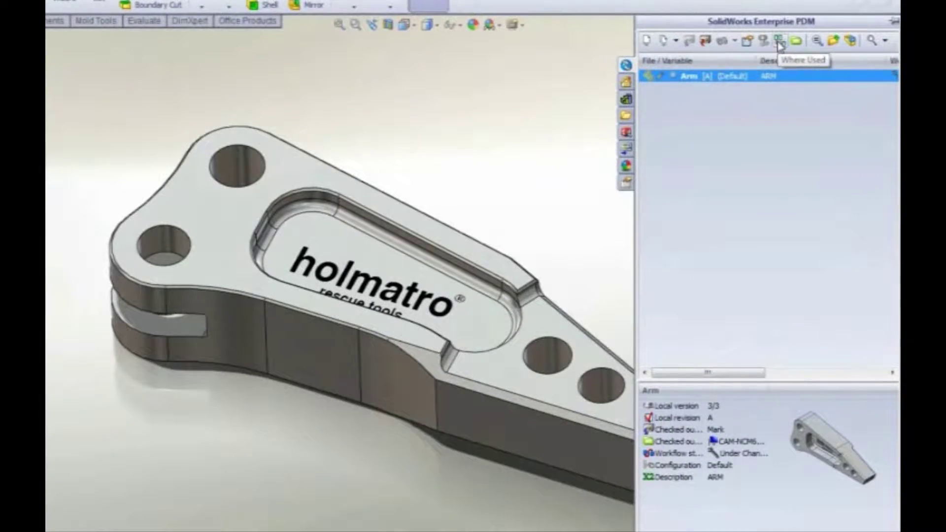
pyautogui.click(779, 43)
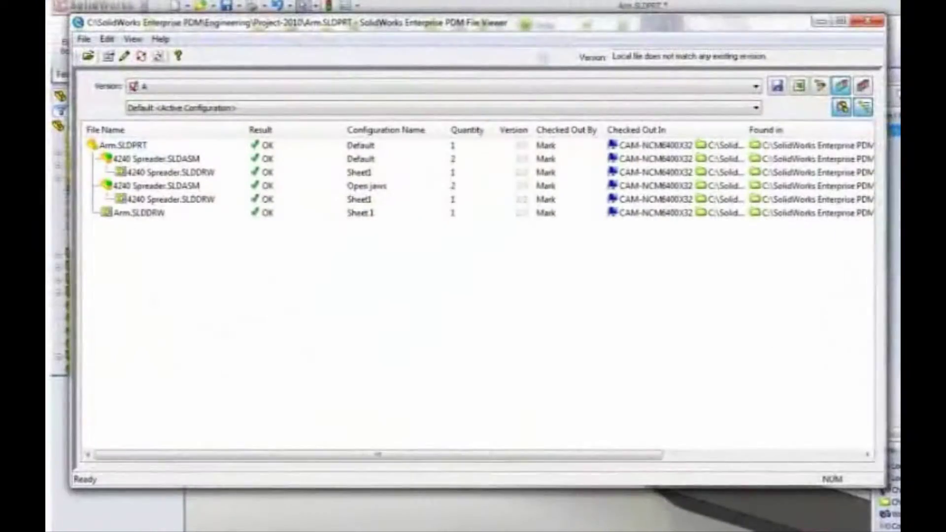
pyautogui.moveTo(885, 251); pyautogui.dragTo(900, 250)
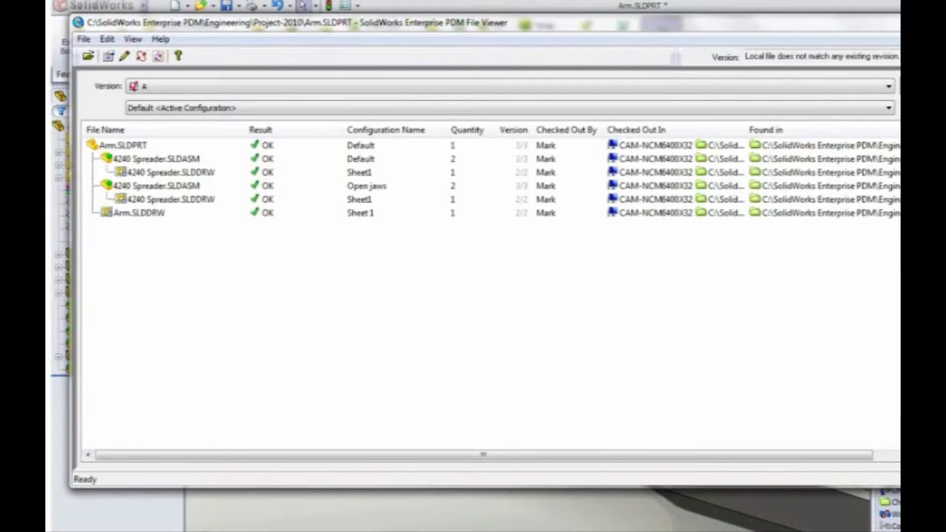
pyautogui.click(178, 162)
pyautogui.click(168, 189)
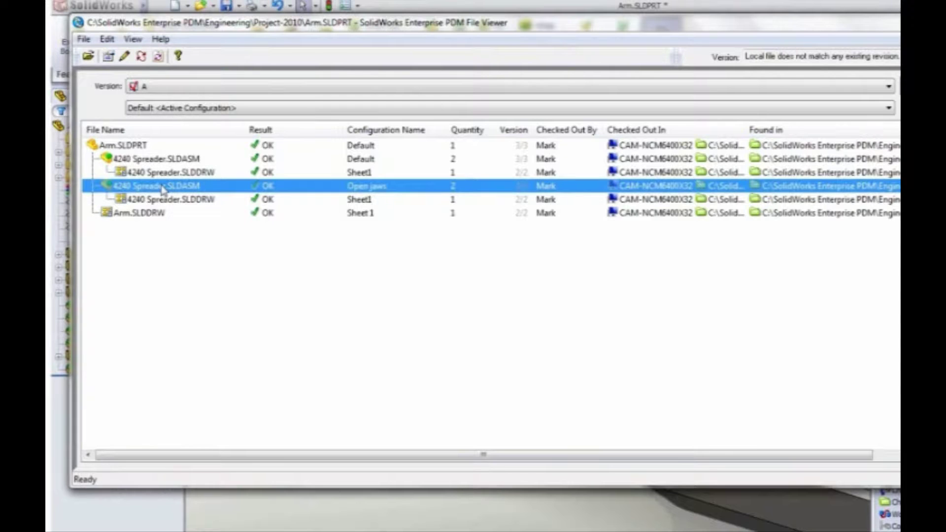
# Open the drawing Arm.SLDDRW from the Arm part's where-used list.
pyautogui.click(155, 216)
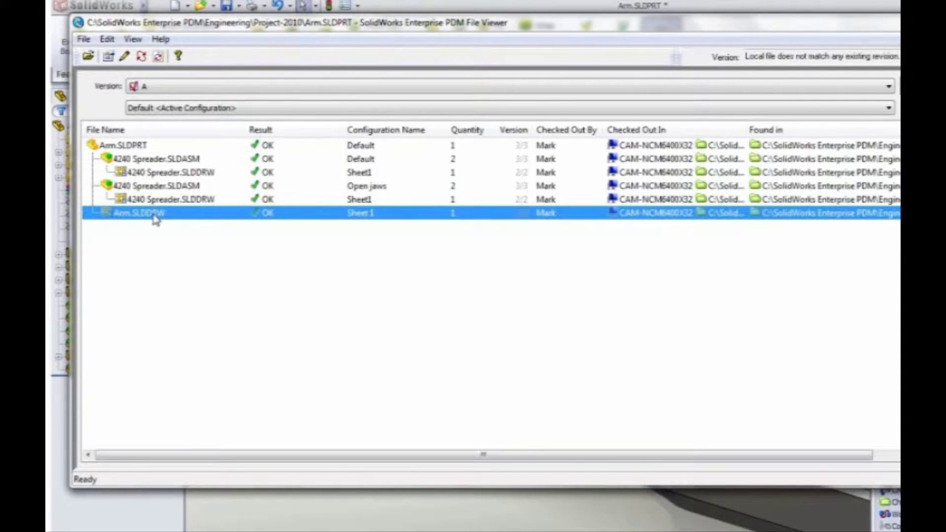
pyautogui.rightClick(154, 215)
pyautogui.click(175, 224)
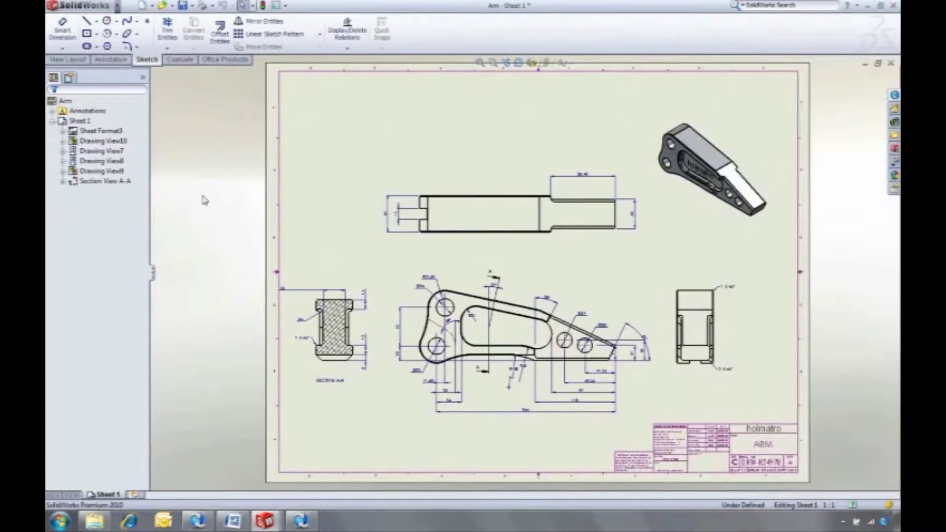
# Centre the web thickness dimension text between its extension lines above section view A-A.
pyautogui.scroll(-6, 286, 311)
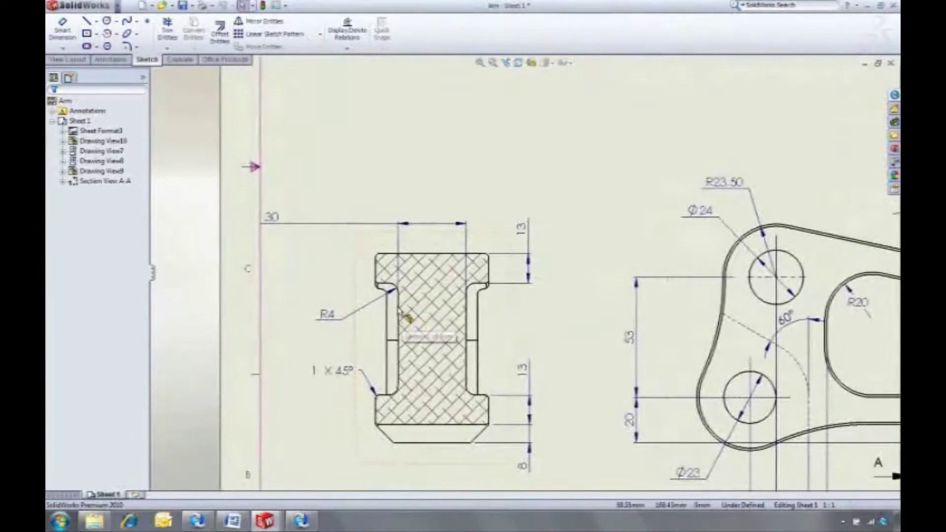
pyautogui.moveTo(274, 222); pyautogui.dragTo(434, 225)
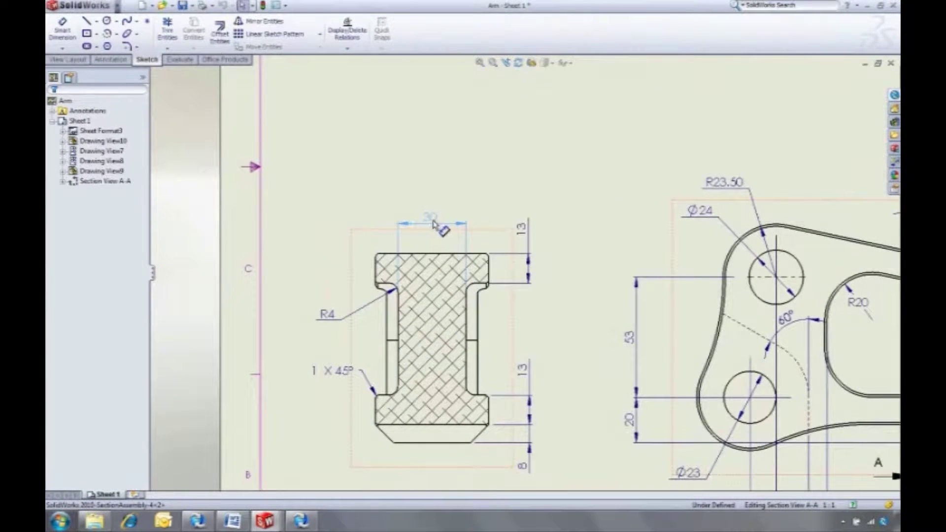
pyautogui.click(421, 186)
pyautogui.press('f')
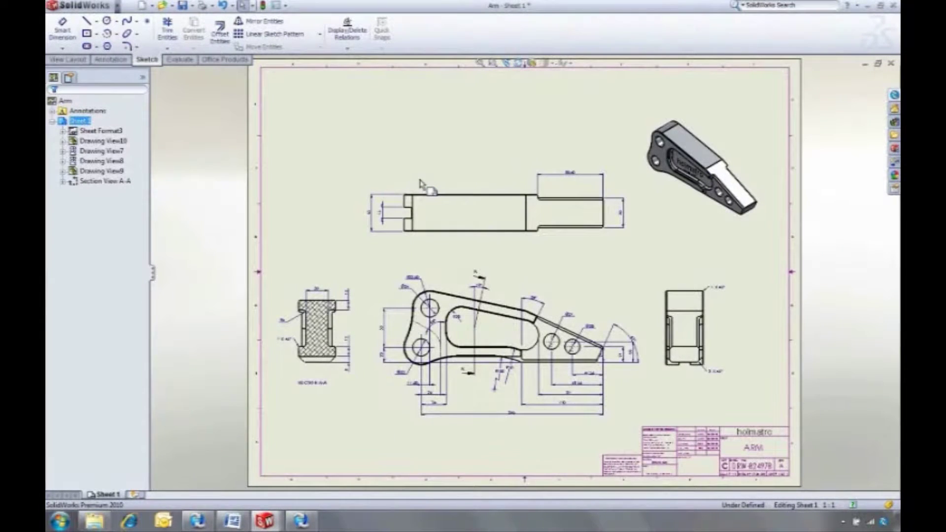
# Check in the Arm drawing and part with the comment "Made web thicker" and close the drawing.
pyautogui.click(894, 96)
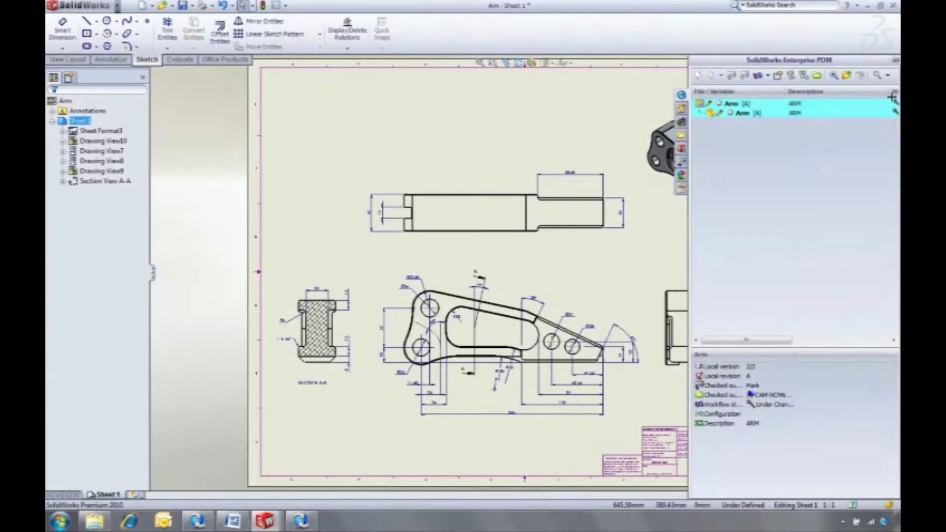
pyautogui.click(764, 106)
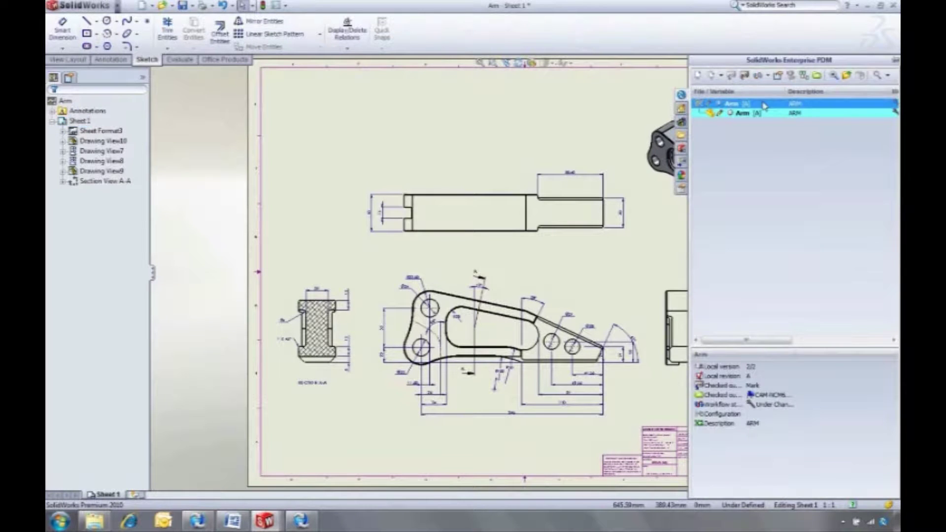
pyautogui.click(745, 75)
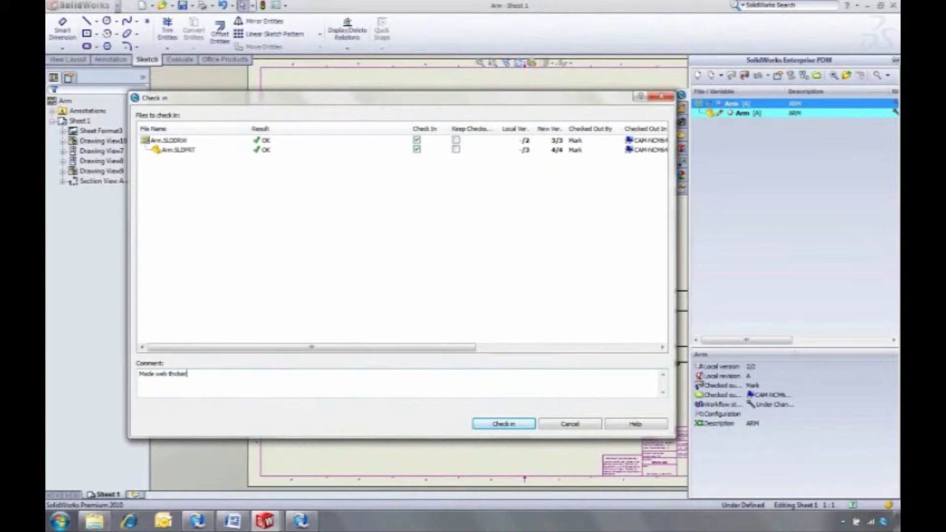
pyautogui.click(480, 427)
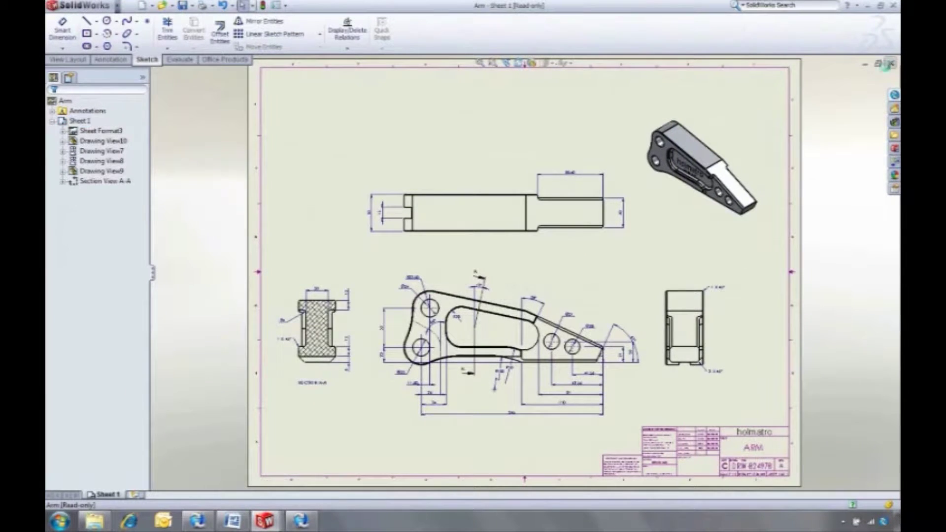
pyautogui.click(891, 64)
# Get version 2, "First check-in", of the Arm part along with its referenced drawing version.
pyautogui.click(893, 95)
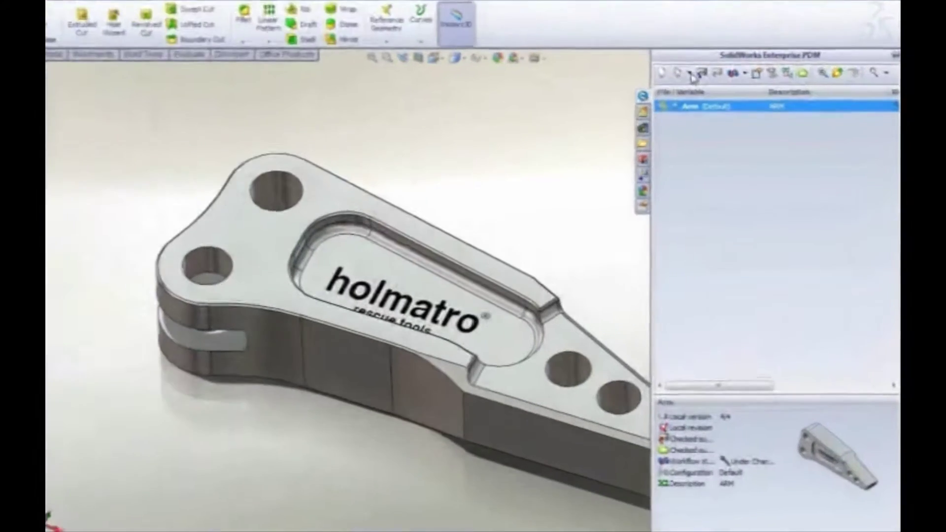
pyautogui.click(721, 75)
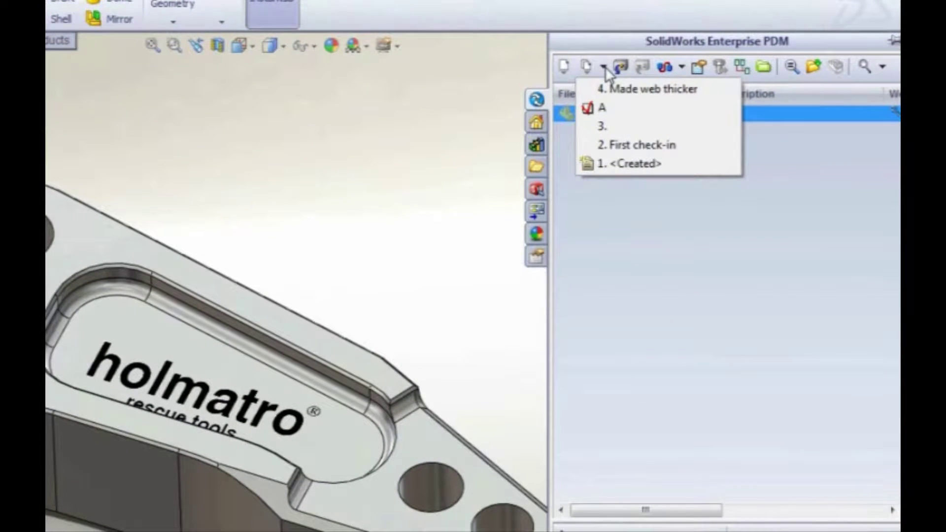
pyautogui.click(613, 145)
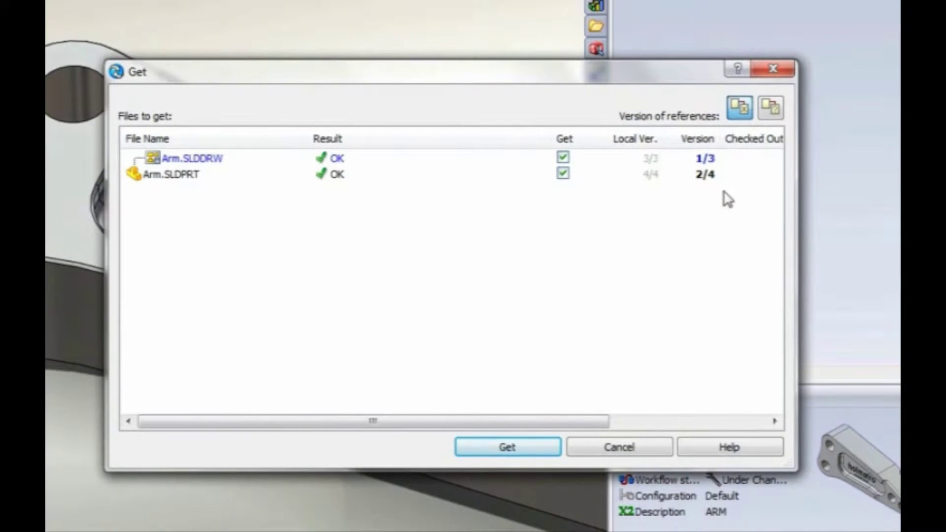
pyautogui.click(508, 450)
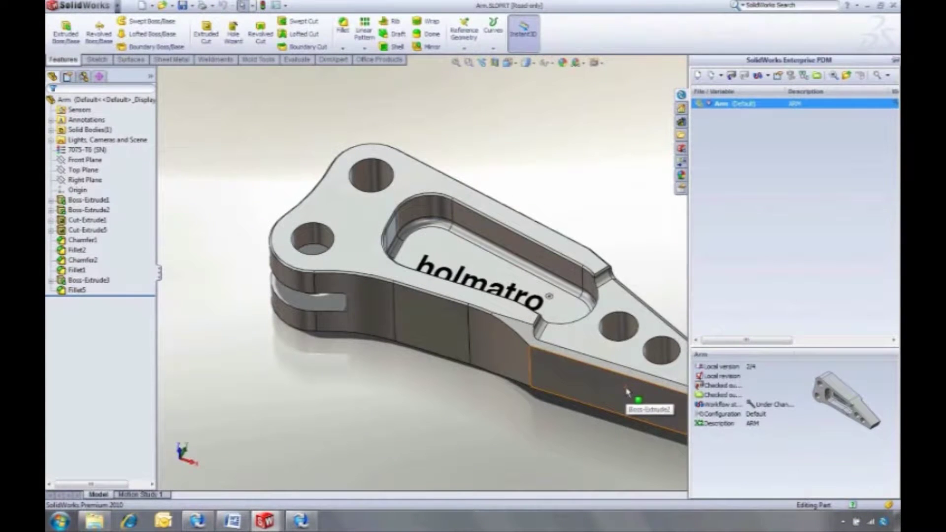
# Get the latest version of the Arm part and its drawing from the vault.
pyautogui.click(718, 130)
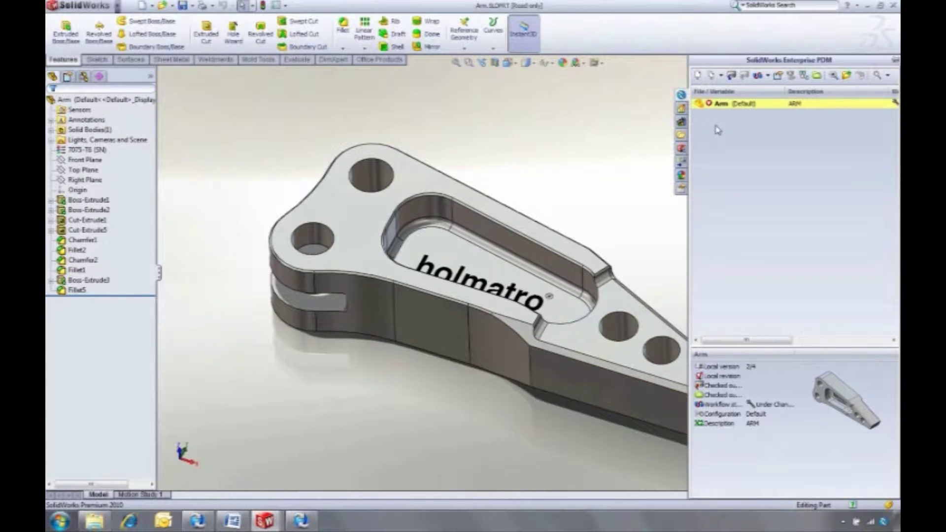
pyautogui.click(700, 79)
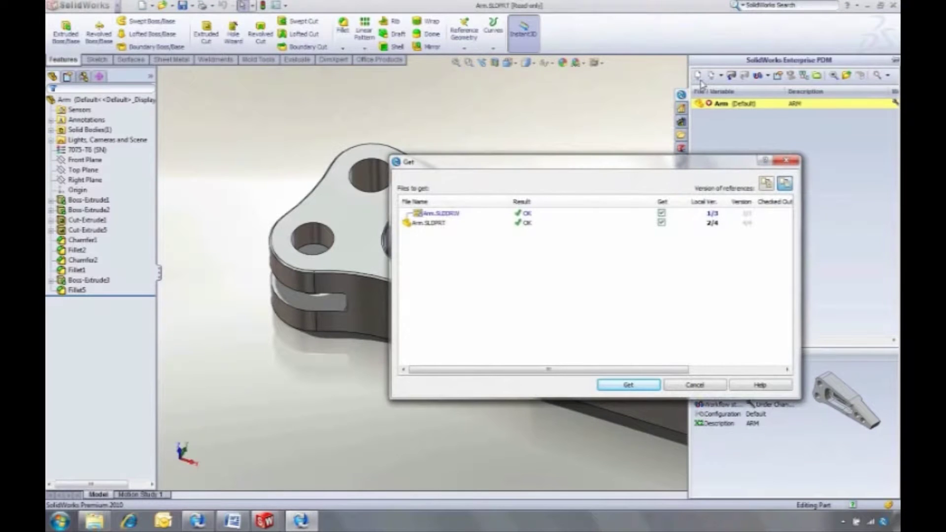
pyautogui.click(636, 385)
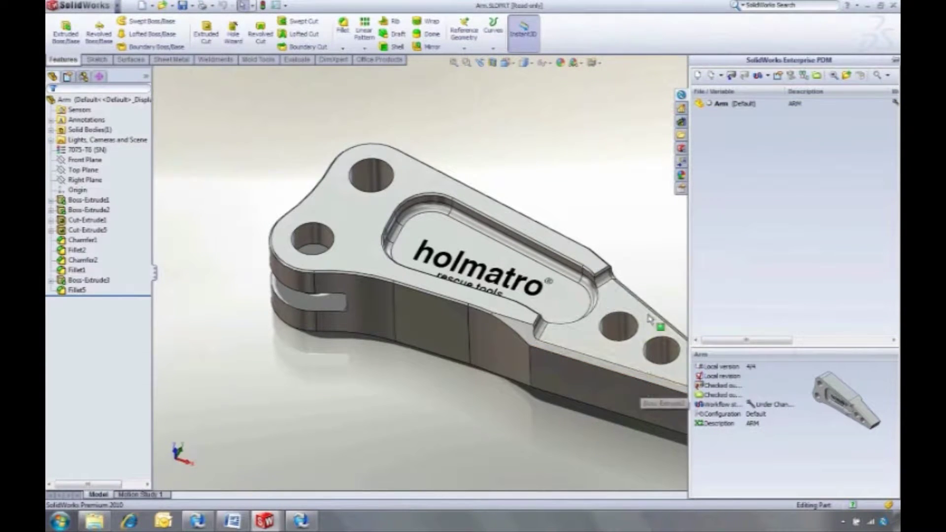
# Close the Arm part and inspect the arms and tips of the 4240 Spreader assembly up close.
pyautogui.click(892, 63)
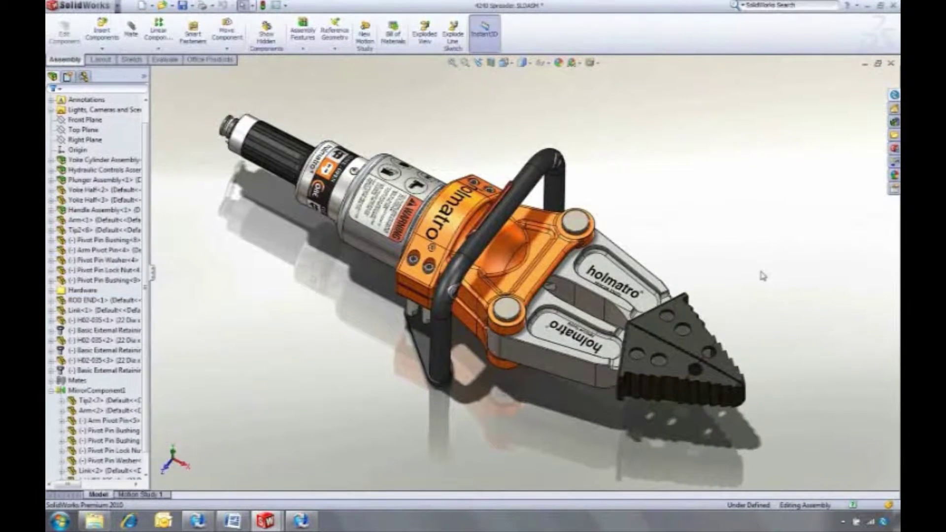
pyautogui.keyDown('ctrl'); pyautogui.moveTo(767, 286); pyautogui.dragTo(557, 204, button='middle'); pyautogui.keyUp('ctrl')
pyautogui.scroll(-2, 427, 226)
pyautogui.scroll(-1, 425, 221)
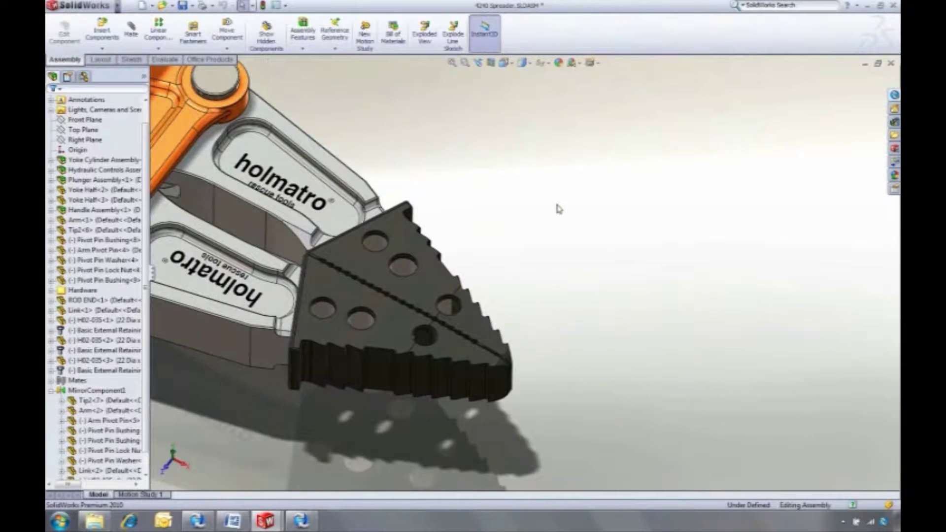
# Run a complete vault search for files whose description contains "pin".
pyautogui.click(894, 96)
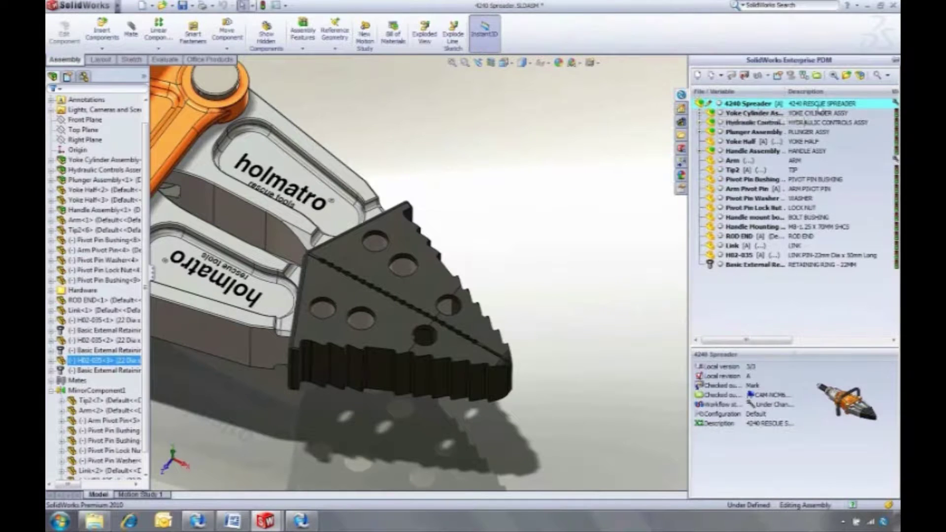
pyautogui.click(878, 76)
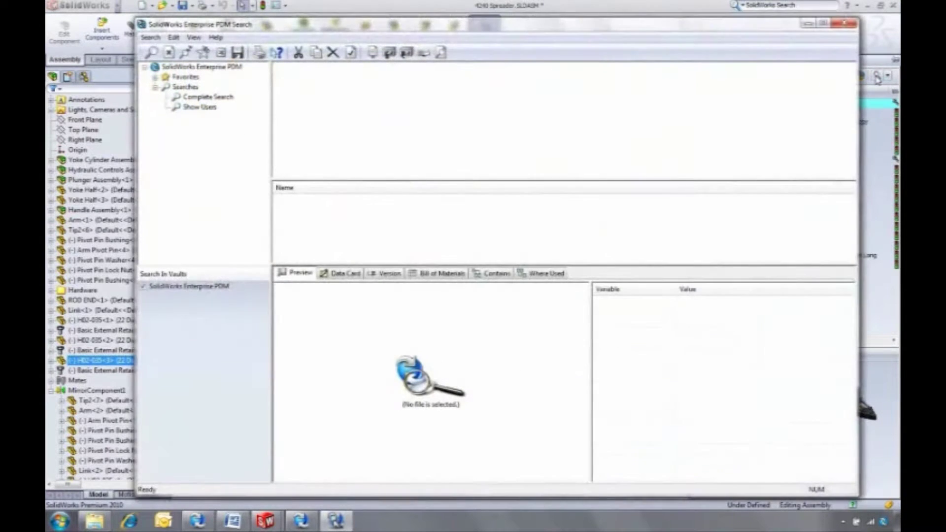
pyautogui.click(222, 98)
pyautogui.click(353, 113)
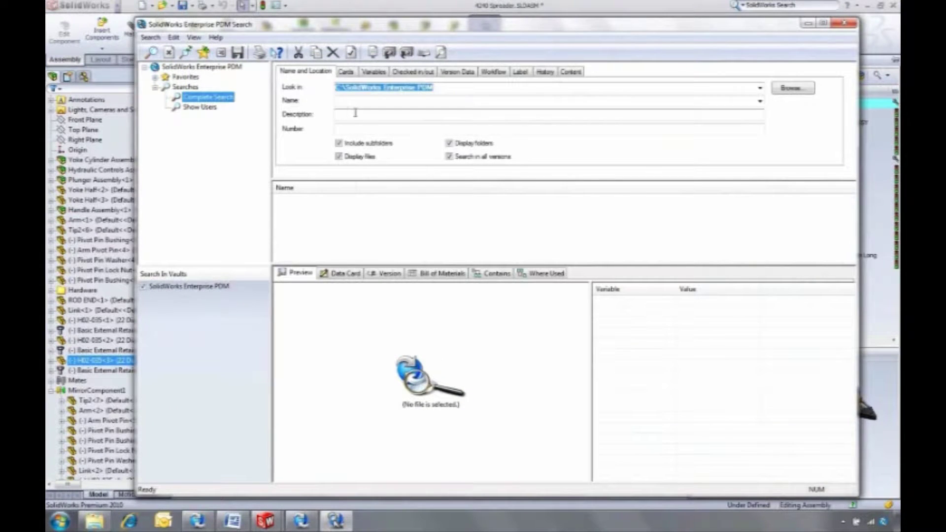
pyautogui.write('pl')
pyautogui.press('Return')
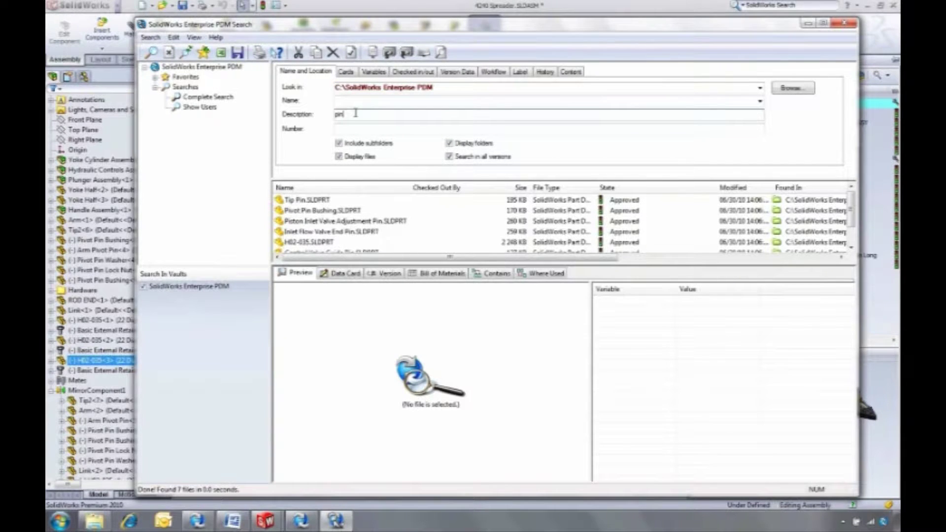
# Preview Tip Pin.SLDPRT from the search results and measure the distance between its upper and lower circular edges.
pyautogui.click(323, 201)
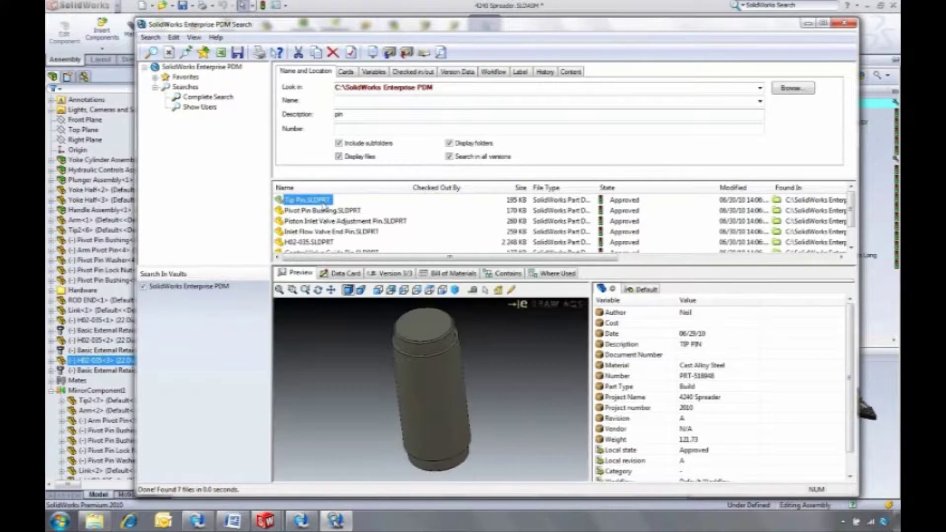
pyautogui.moveTo(372, 345)
pyautogui.mouseDown()
pyautogui.moveTo(360, 364)
pyautogui.moveTo(296, 380)
pyautogui.moveTo(518, 380)
pyautogui.moveTo(428, 335)
pyautogui.moveTo(368, 330)
pyautogui.mouseUp()
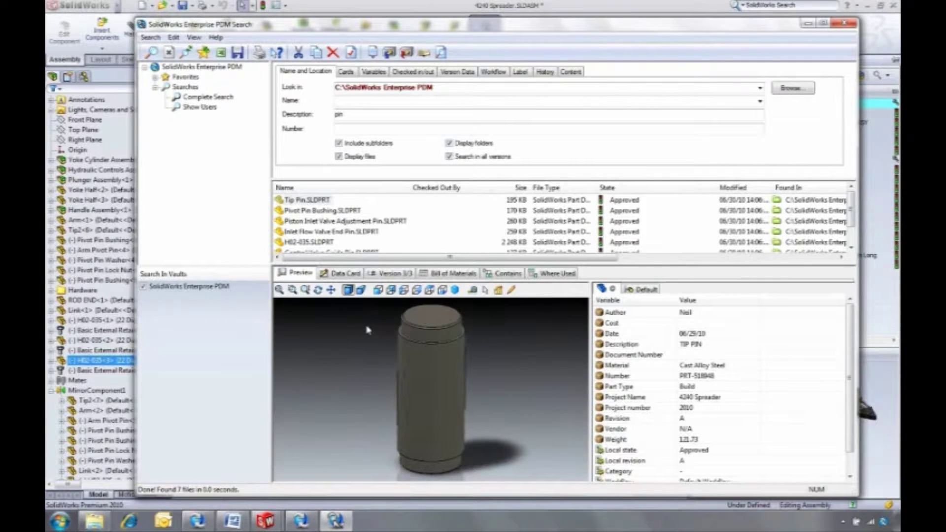
pyautogui.click(476, 292)
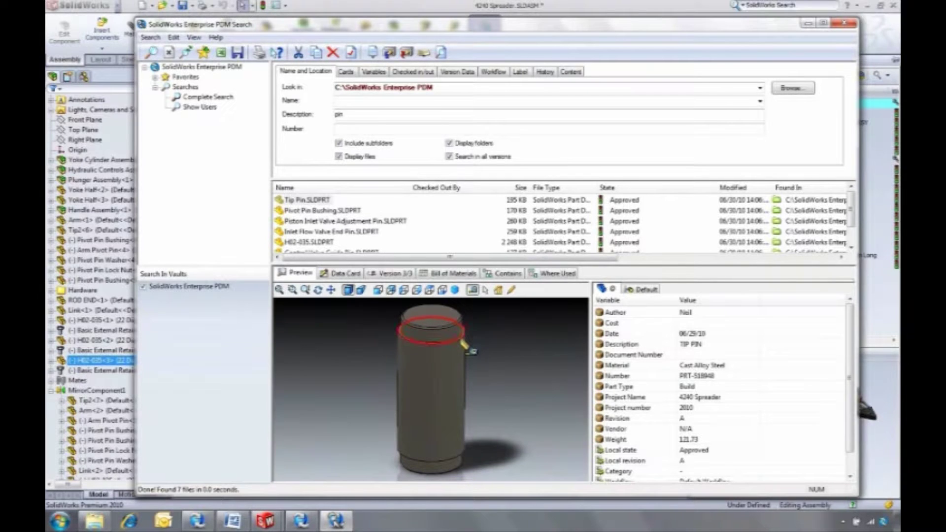
pyautogui.click(462, 340)
pyautogui.click(458, 458)
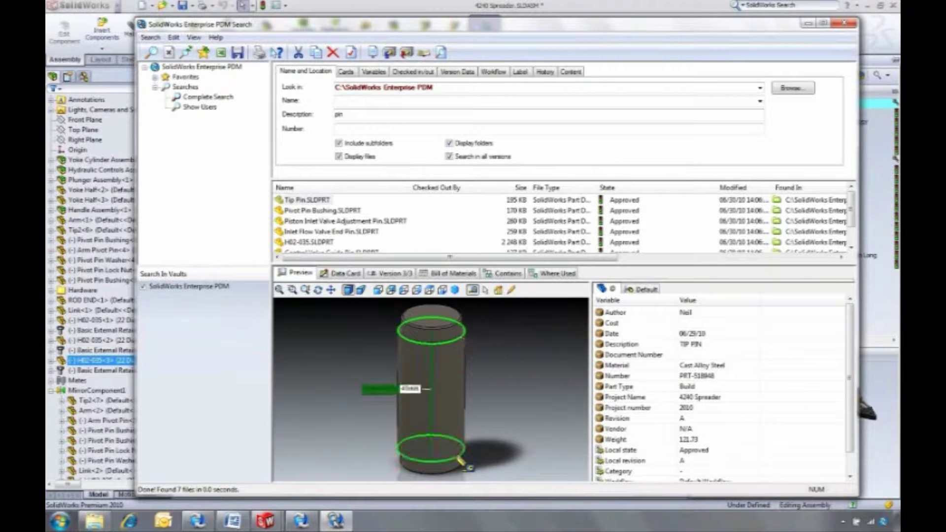
pyautogui.click(495, 405)
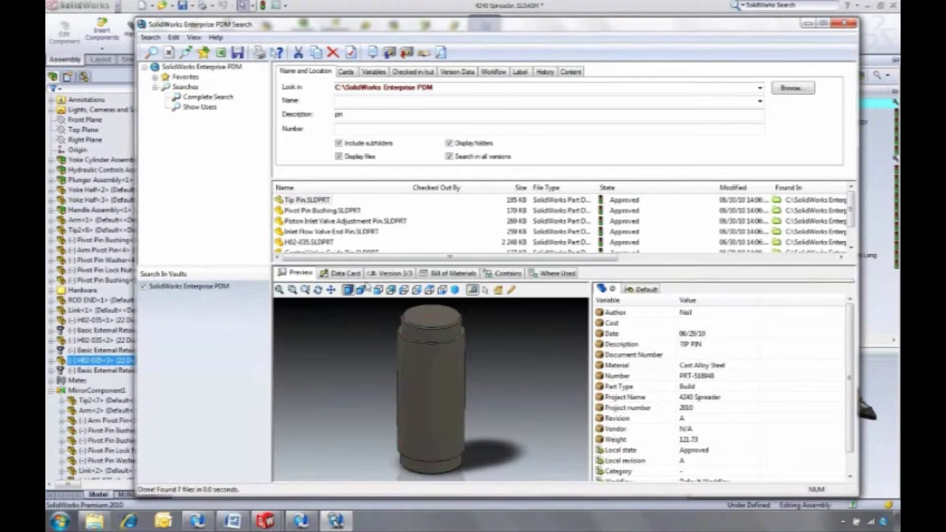
# Check Tip Pin.SLDPRT's data card and insert the part from the search results into the outer hole of the unmirrored tip.
pyautogui.click(356, 274)
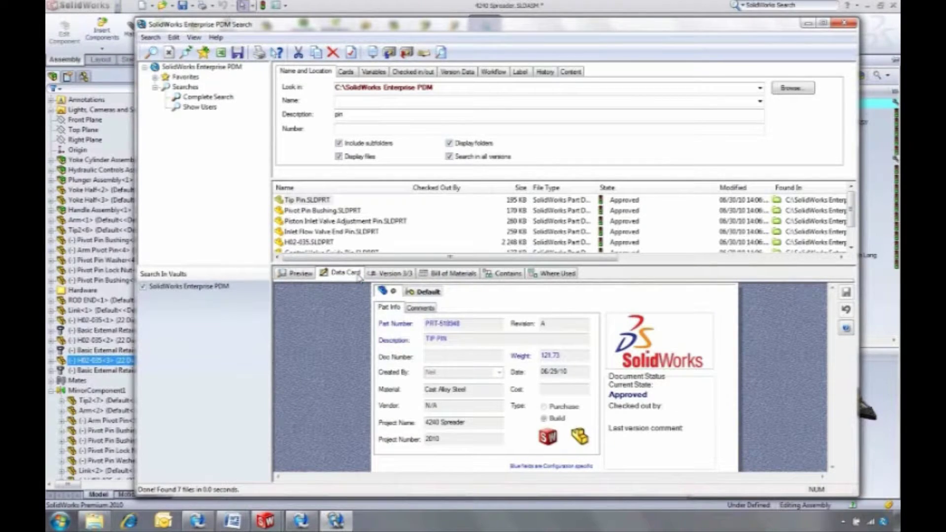
pyautogui.moveTo(271, 23); pyautogui.dragTo(662, 18)
pyautogui.moveTo(690, 195); pyautogui.dragTo(387, 244)
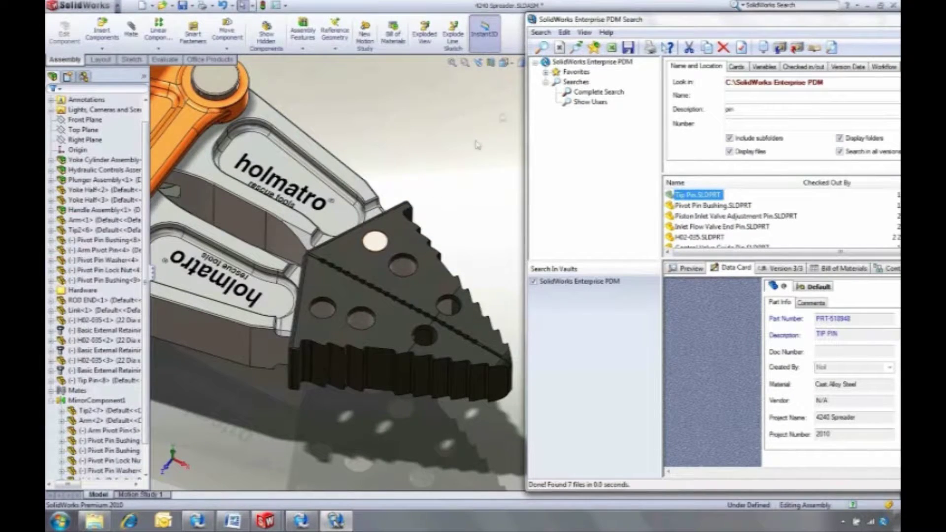
pyautogui.doubleClick(532, 21)
pyautogui.keyDown('ctrl'); pyautogui.moveTo(555, 193); pyautogui.dragTo(794, 217, button='middle'); pyautogui.keyUp('ctrl')
# Edit the MirrorComponent1 feature to include the tip pin among the components mirrored about the Front Plane.
pyautogui.click(116, 402)
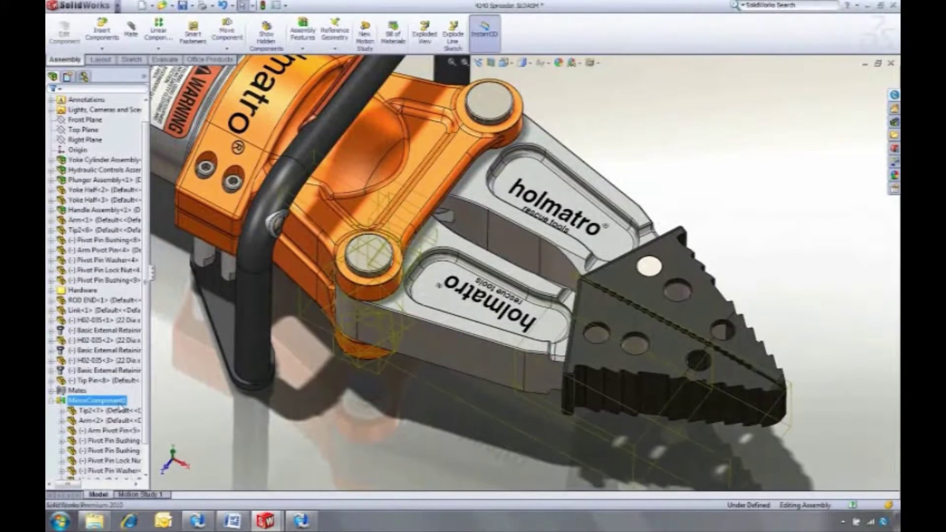
pyautogui.click(128, 377)
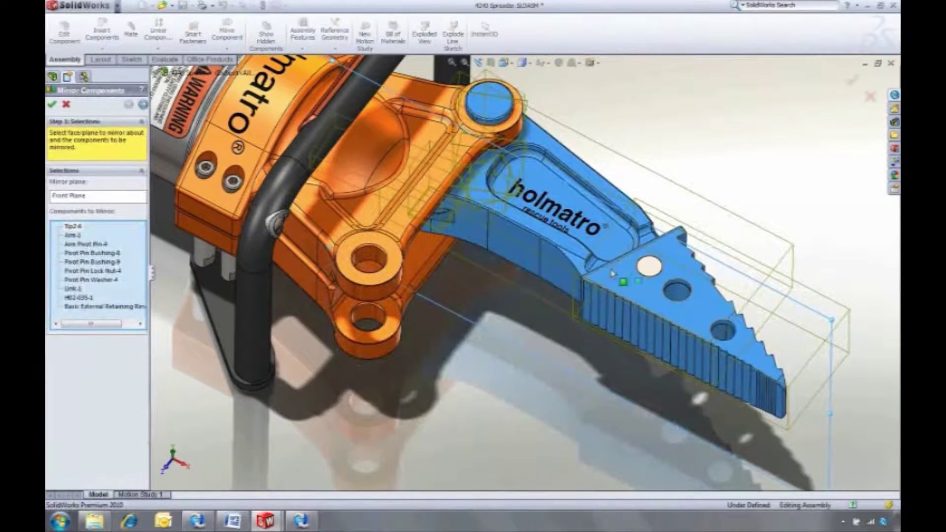
pyautogui.click(650, 269)
pyautogui.rightClick(650, 269)
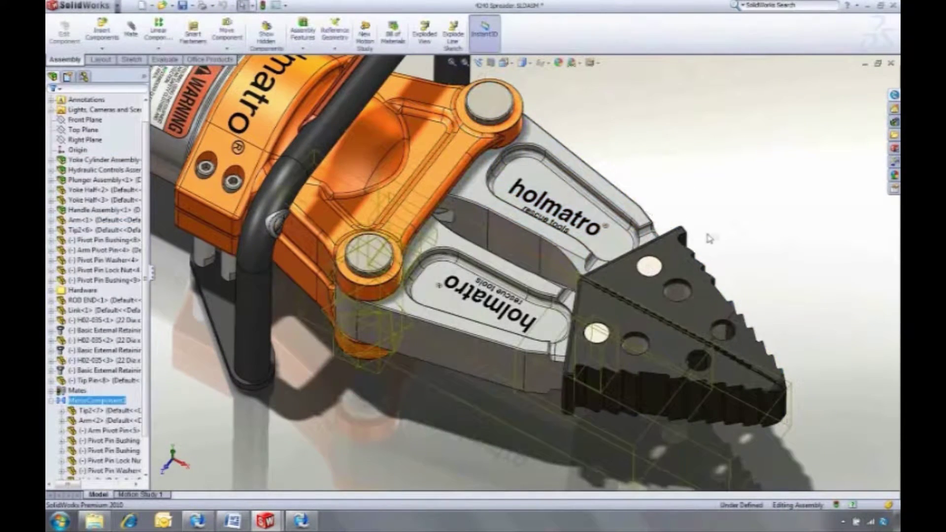
# Check in the 4240 Spreader drawing and its assembly to the vault with the comment "Added pins".
pyautogui.hotkey('ctrl', 'Tab')
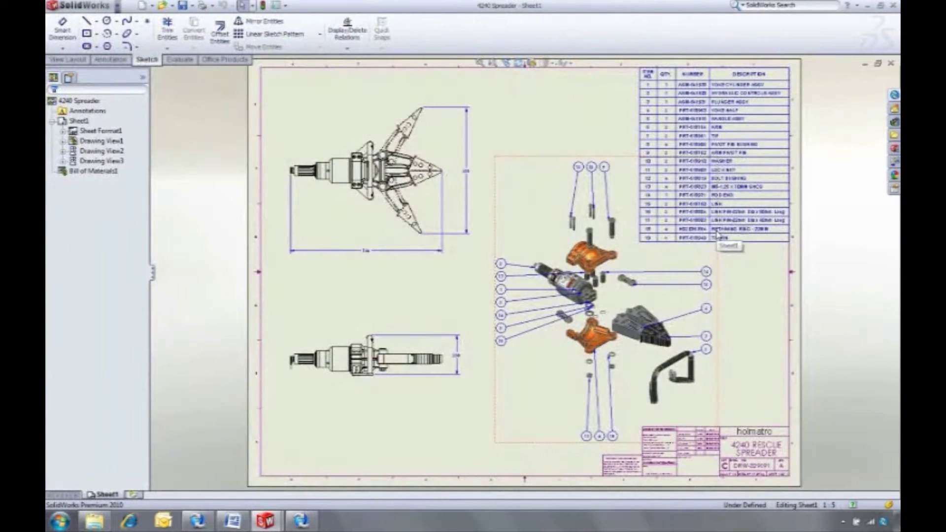
pyautogui.click(894, 99)
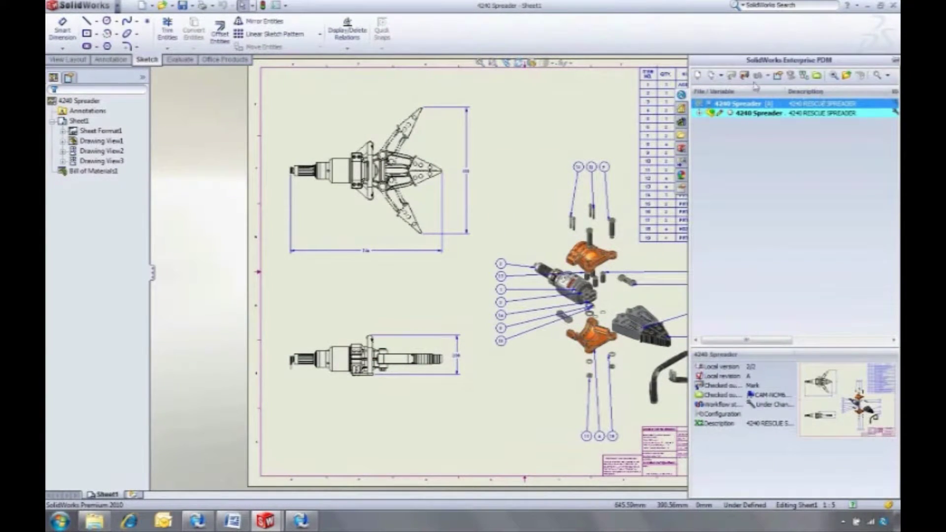
pyautogui.click(745, 77)
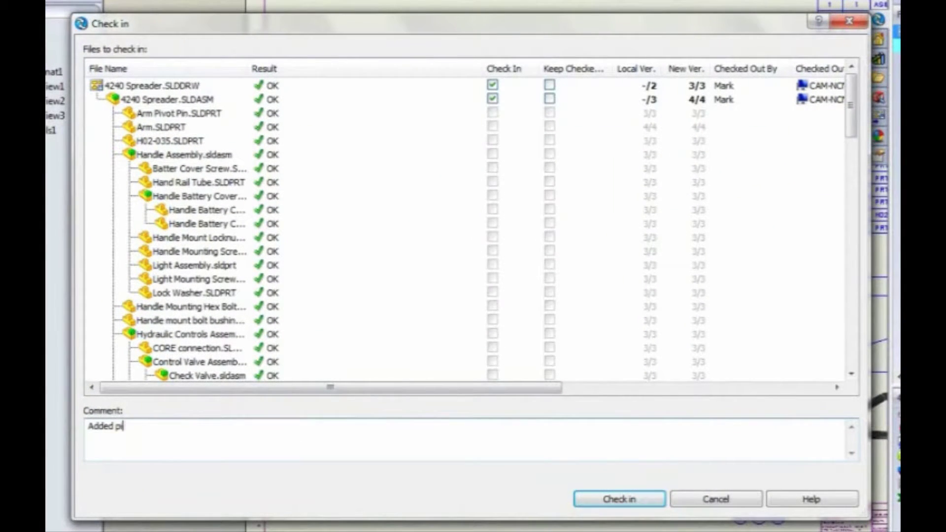
pyautogui.click(611, 500)
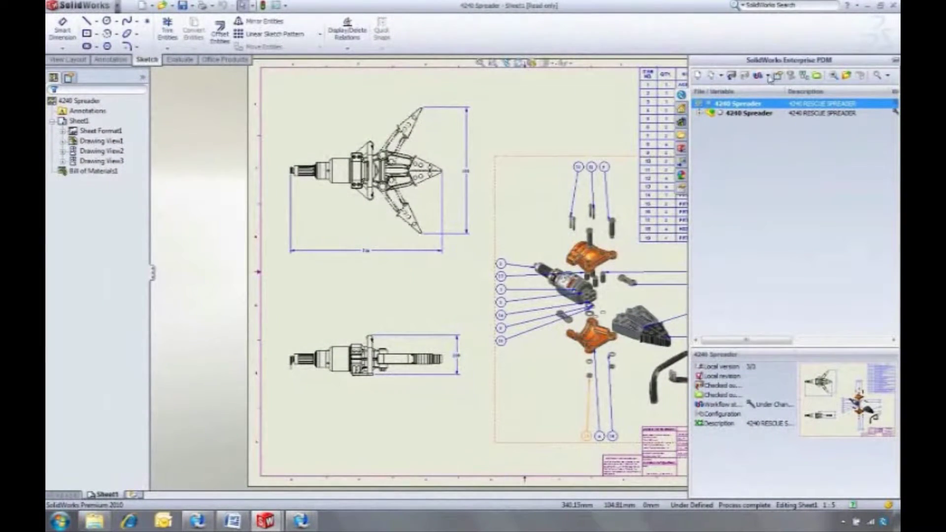
# Submit the 4240 Spreader drawing and assembly and the Arm drawing and part for change approval with the comment "Please approve".
pyautogui.click(769, 77)
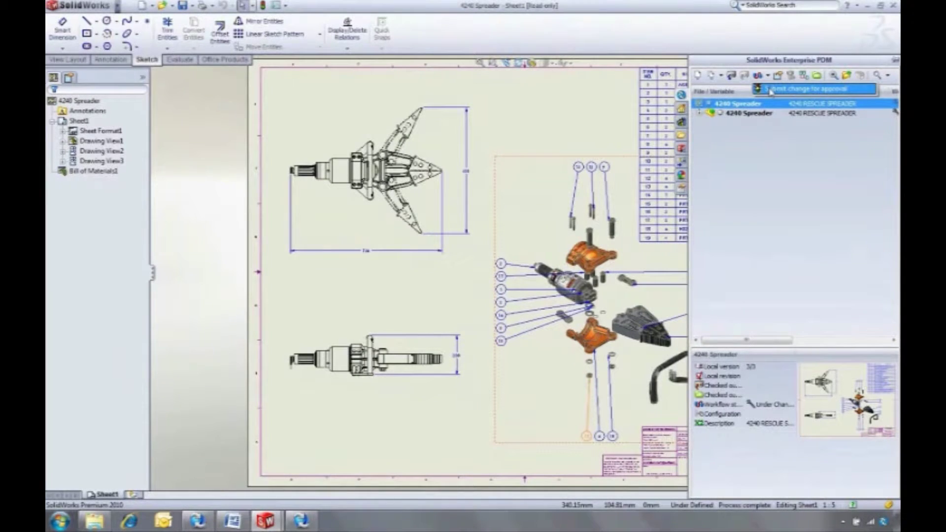
pyautogui.click(770, 90)
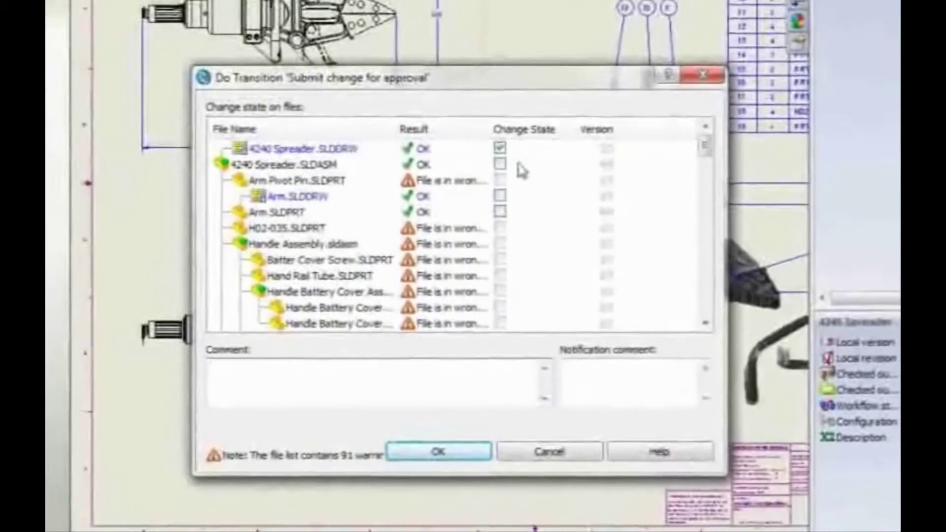
pyautogui.click(500, 163)
pyautogui.click(499, 196)
pyautogui.click(499, 212)
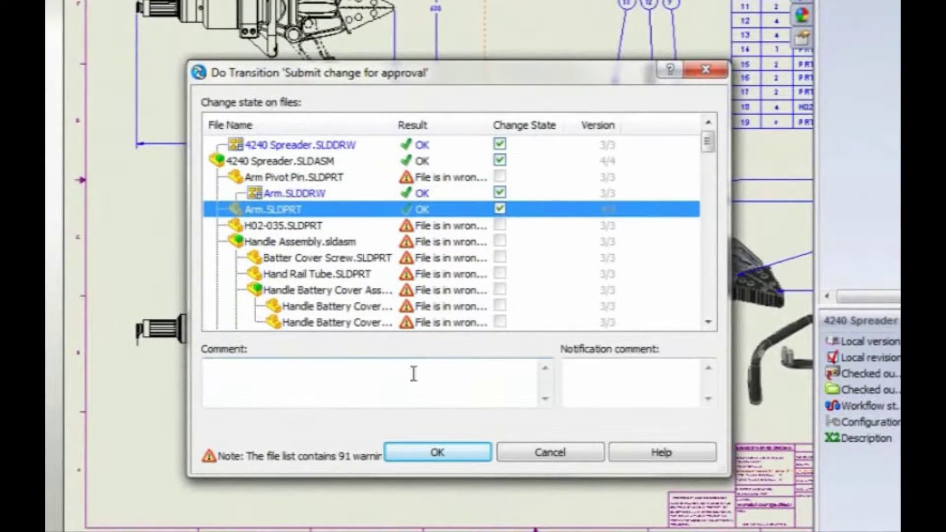
pyautogui.click(413, 373)
pyautogui.write('Please')
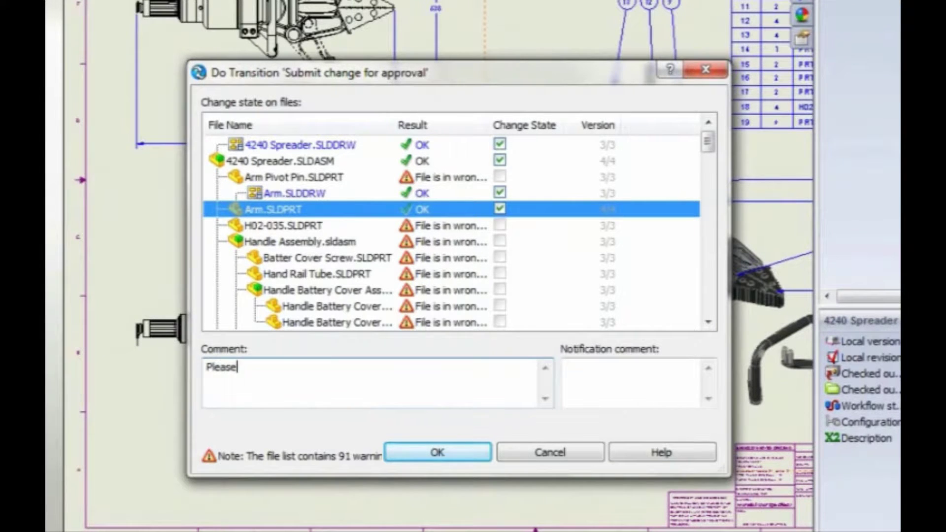
pyautogui.write(' approve')
pyautogui.click(405, 456)
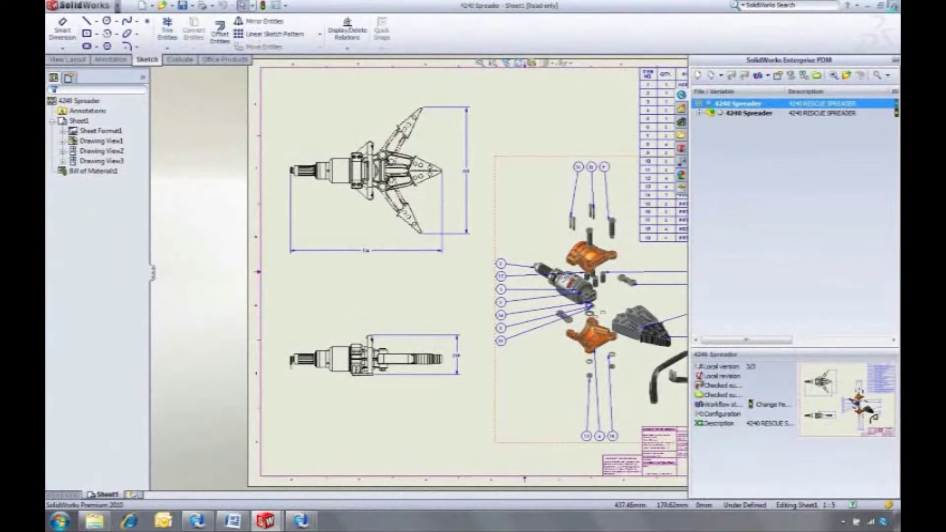
# Close SolidWorks and, in Enterprise PDM Administration, check the current user's rights in the Default Workflow's Under Editing, Waiting for approval and Approved states.
pyautogui.click(893, 7)
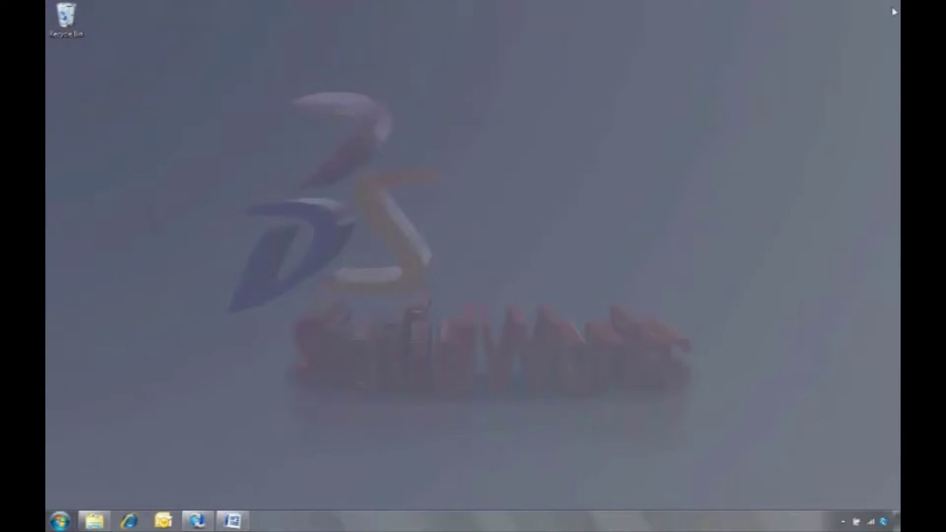
pyautogui.click(211, 524)
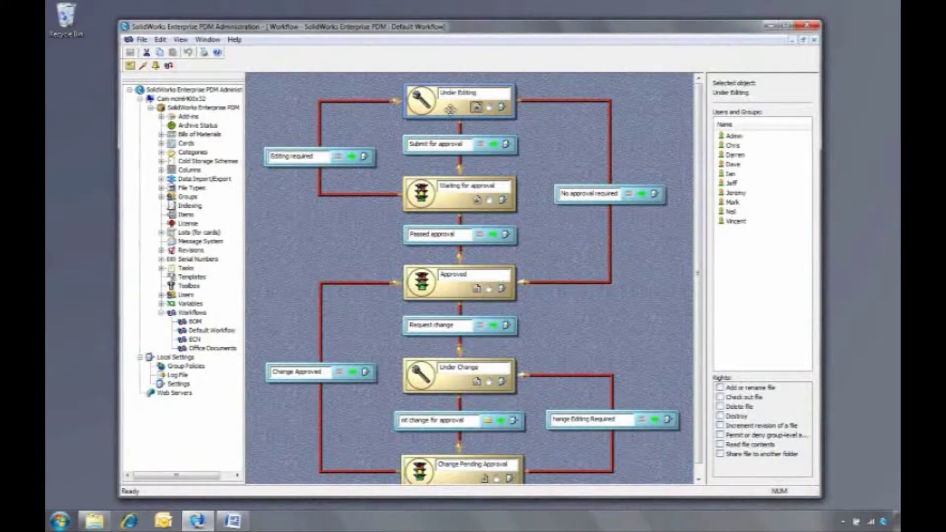
pyautogui.click(730, 202)
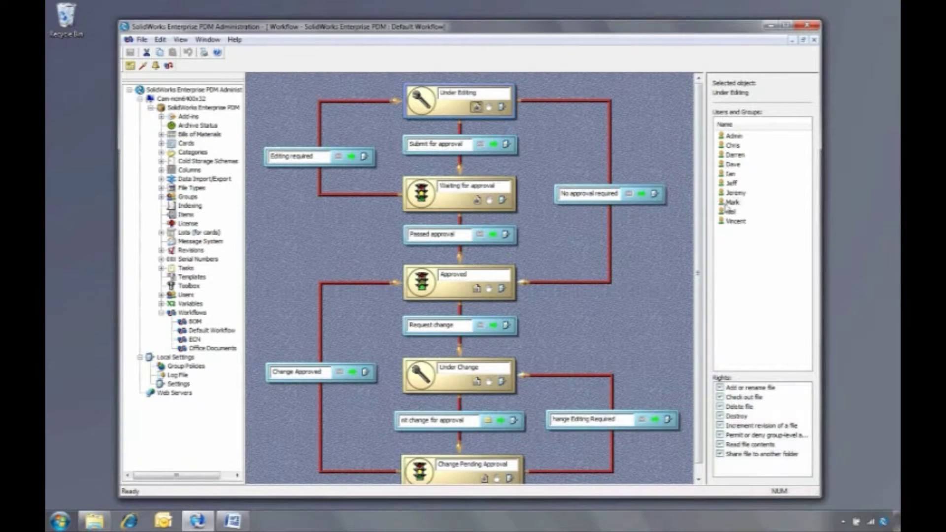
pyautogui.click(446, 197)
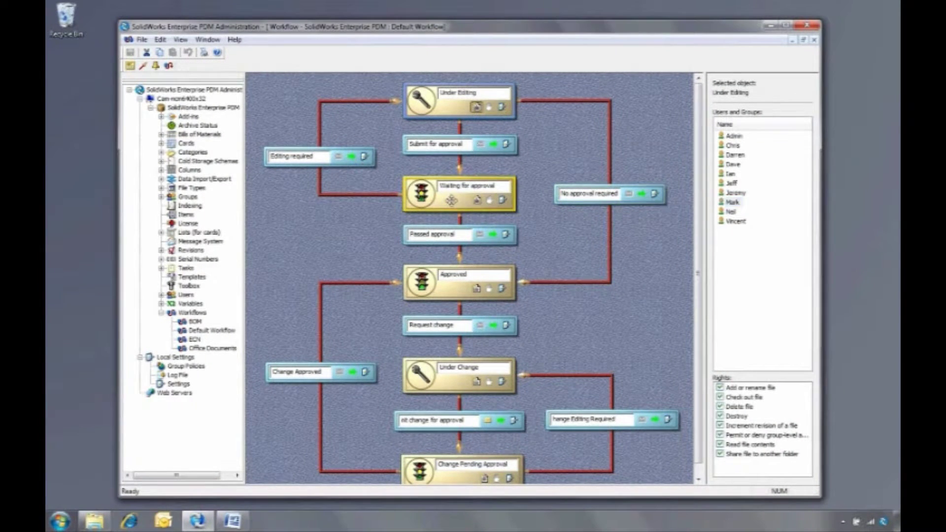
pyautogui.click(451, 201)
pyautogui.click(455, 287)
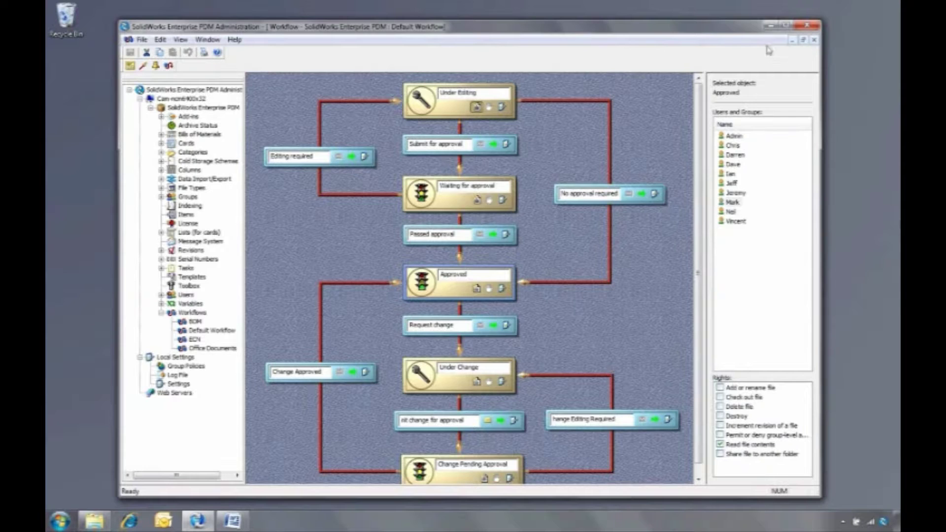
pyautogui.click(772, 27)
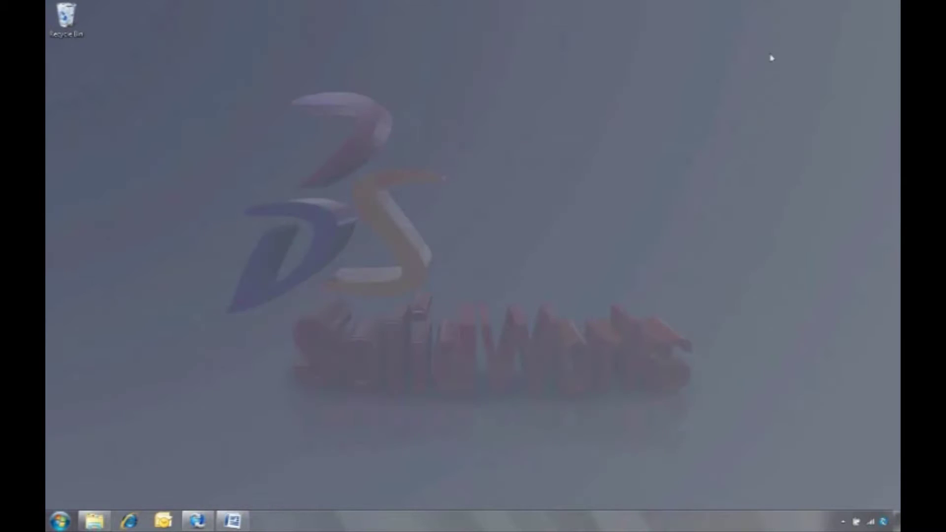
# Log out of the SolidWorks Enterprise PDM vault, reopen it from the C: drive in Windows Explorer and log in as the approving user.
pyautogui.rightClick(884, 524)
pyautogui.moveTo(828, 466)
pyautogui.click(781, 470)
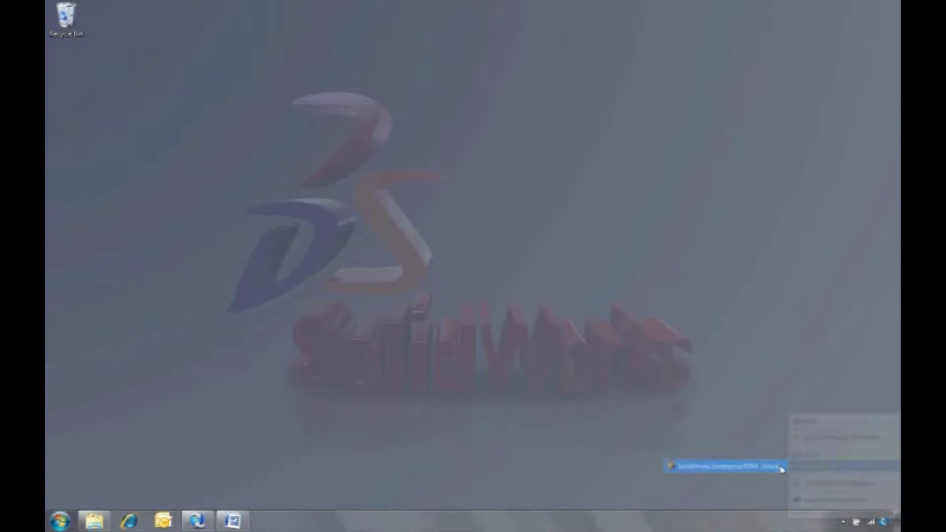
pyautogui.click(94, 521)
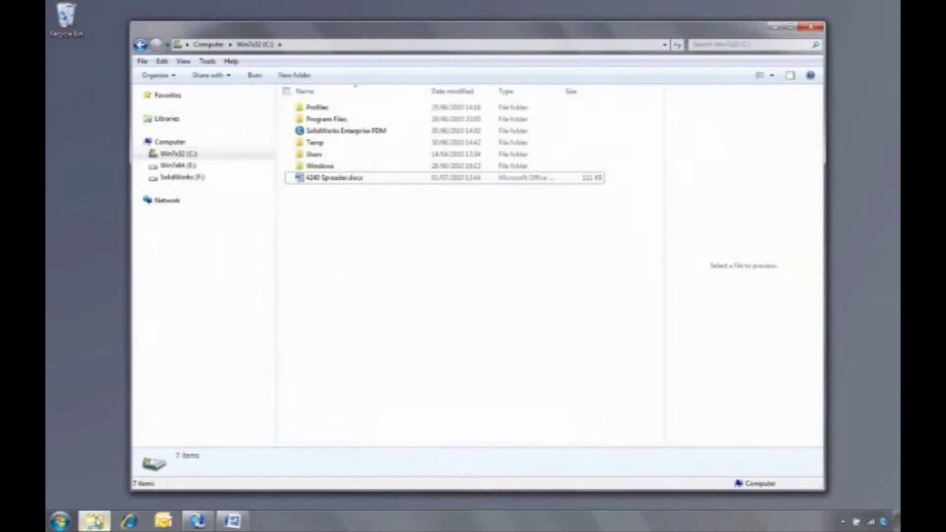
pyautogui.doubleClick(376, 131)
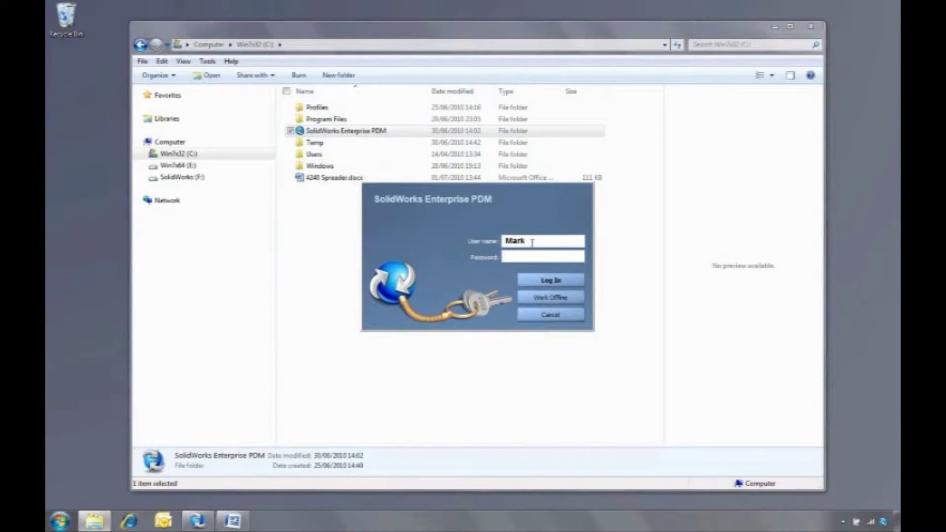
pyautogui.doubleClick(533, 242)
pyautogui.write('Neil')
pyautogui.press('Return')
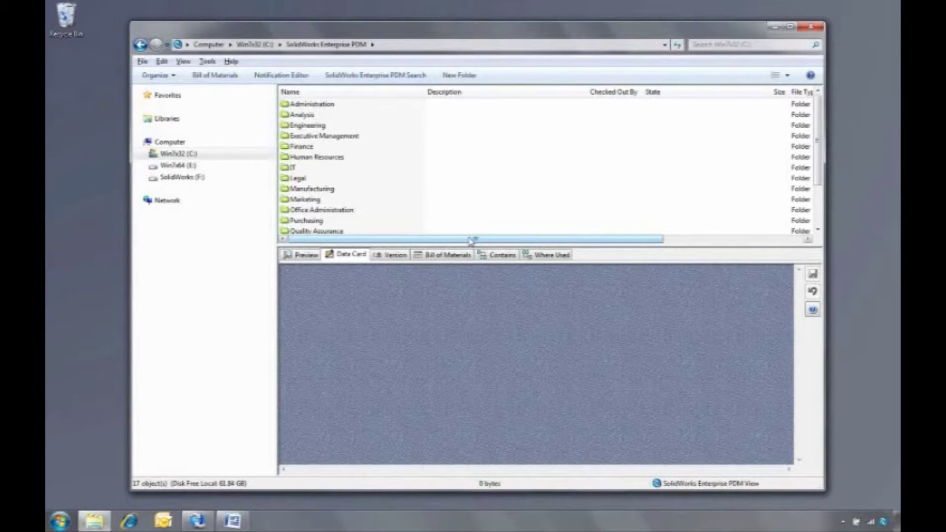
# Open the Project-2010 folder under Engineering and preview 4240 Spreader.SLDASM, rotating the model slightly.
pyautogui.doubleClick(337, 127)
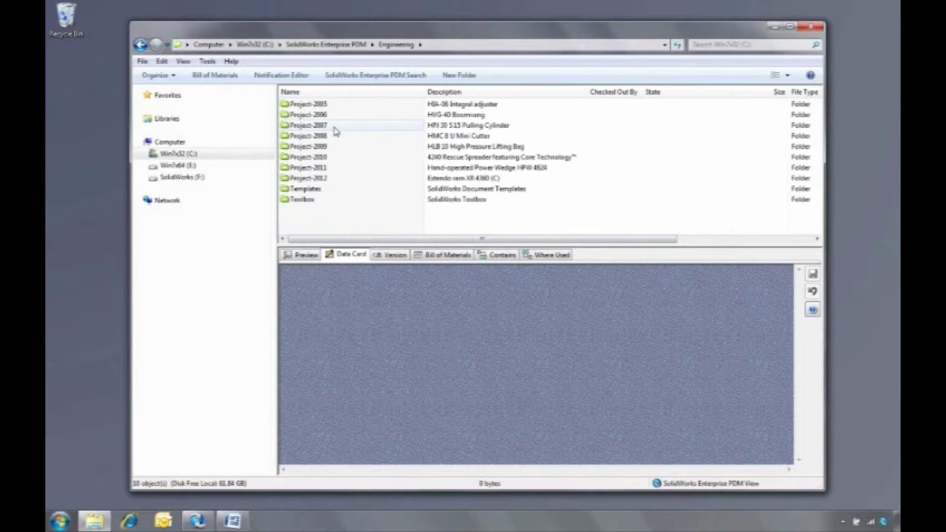
pyautogui.click(336, 159)
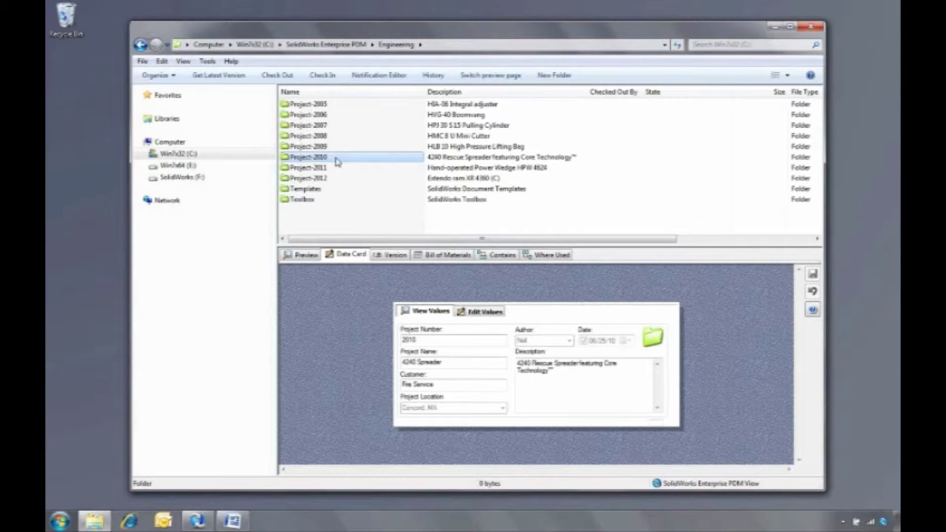
pyautogui.doubleClick(308, 157)
pyautogui.click(340, 127)
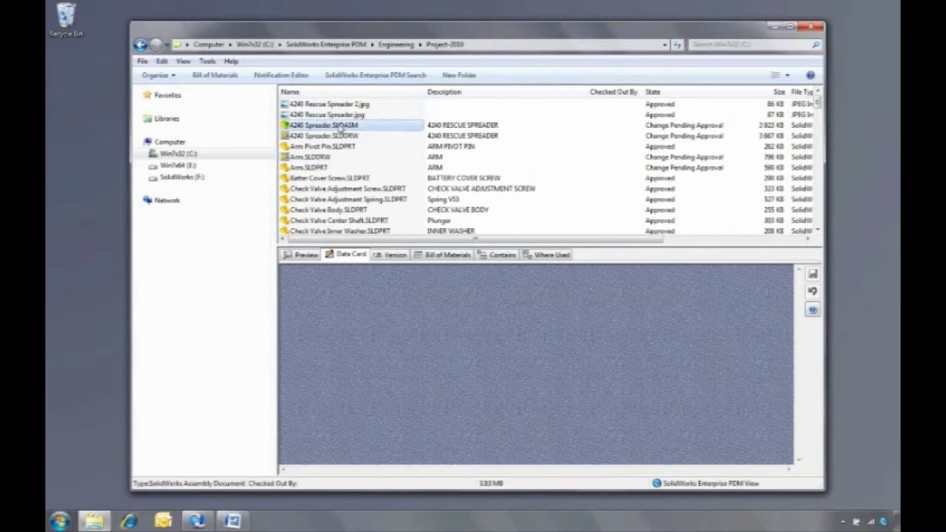
pyautogui.click(301, 255)
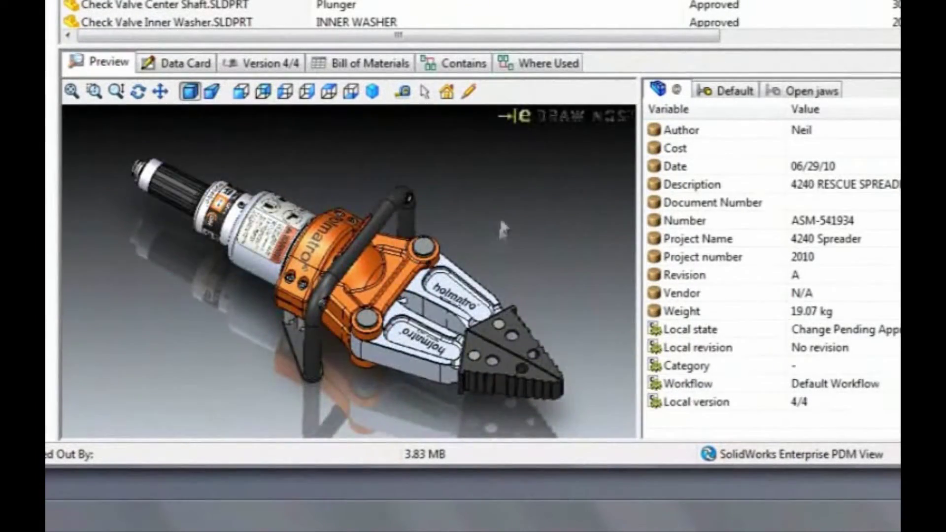
pyautogui.moveTo(502, 228)
pyautogui.mouseDown()
pyautogui.moveTo(504, 196)
pyautogui.moveTo(251, 226)
pyautogui.moveTo(186, 217)
pyautogui.moveTo(492, 235)
pyautogui.mouseUp()
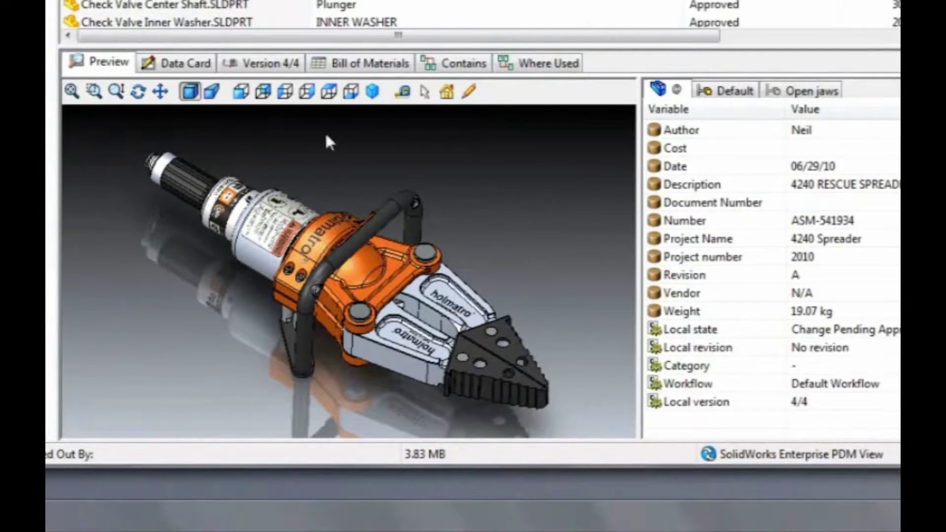
# Review the 4240 Spreader assembly's data card, bill of materials with component thumbnails, and where-used listing.
pyautogui.click(189, 63)
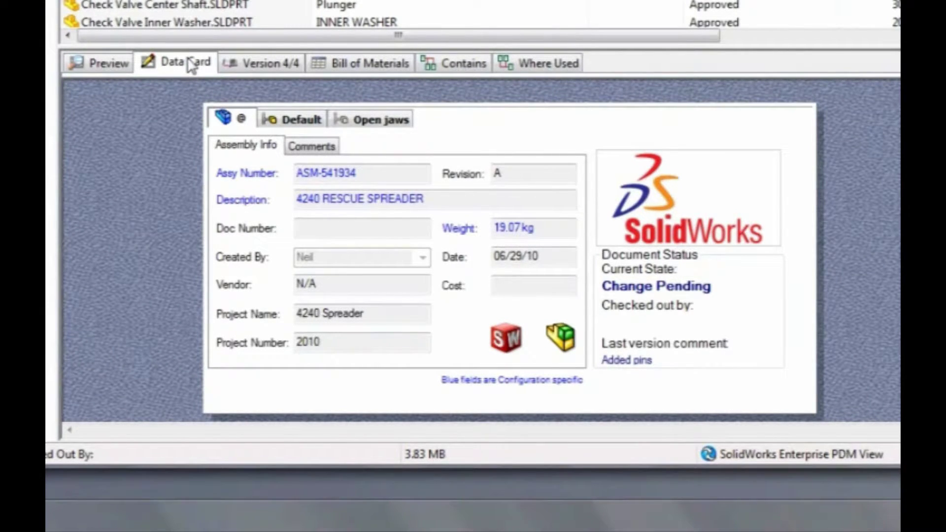
pyautogui.click(351, 63)
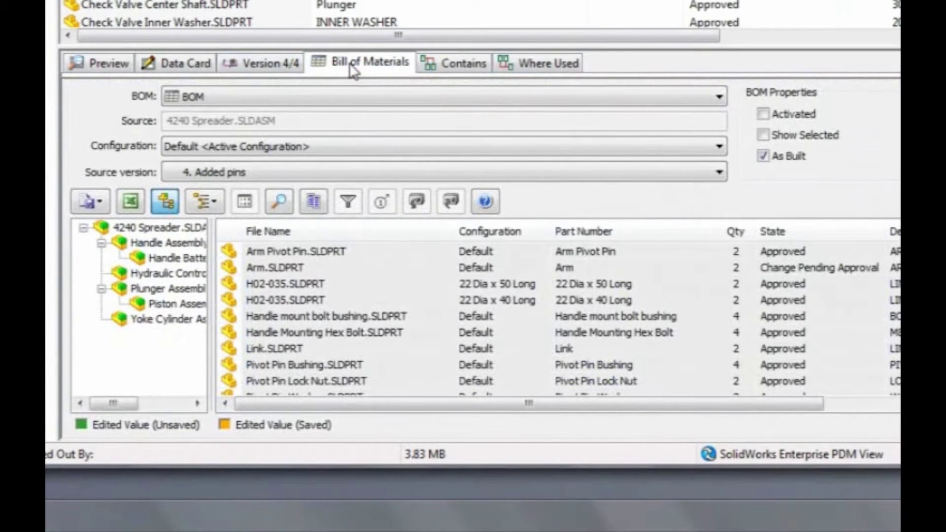
pyautogui.scroll(-6, 895, 288)
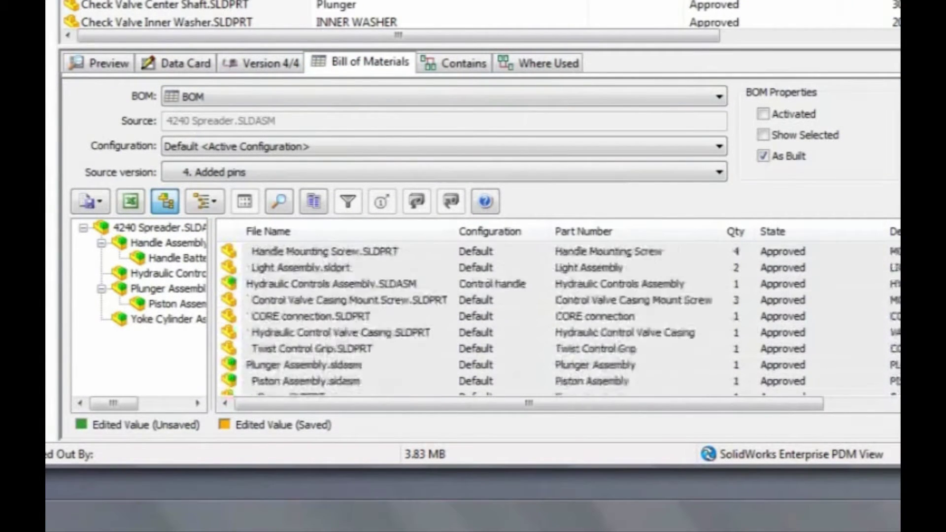
pyautogui.moveTo(231, 370)
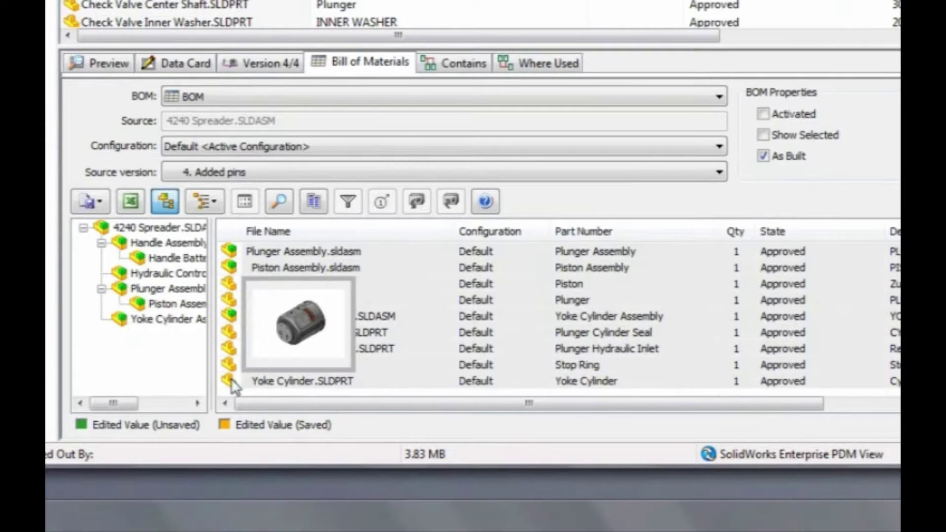
pyautogui.moveTo(228, 320)
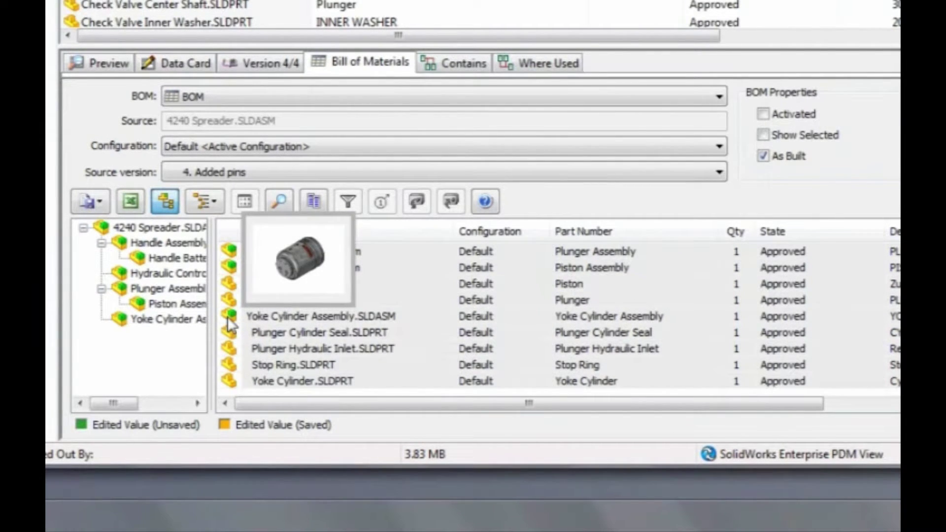
pyautogui.click(512, 66)
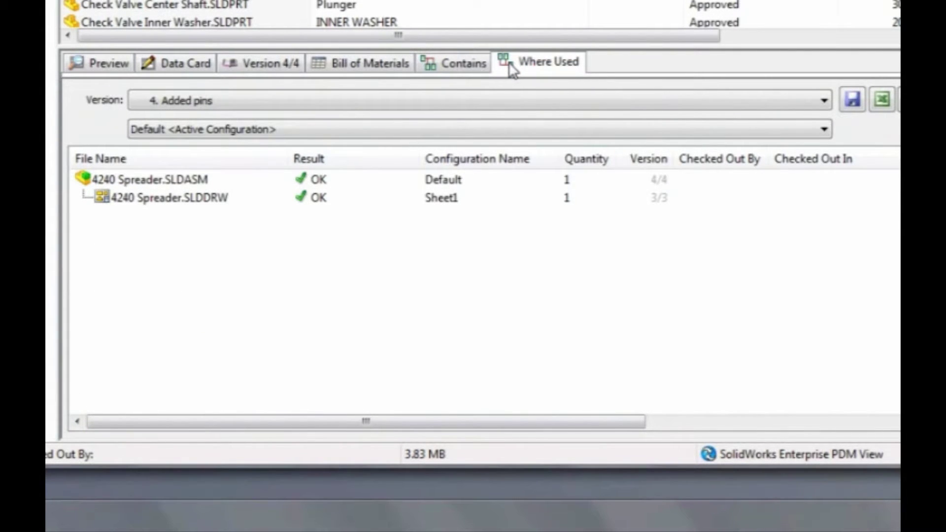
# Switch to 4240 Spreader.docx in Word and choose the vault's Engineering\Project-2010 folder as the location for saving a copy.
pyautogui.click(204, 64)
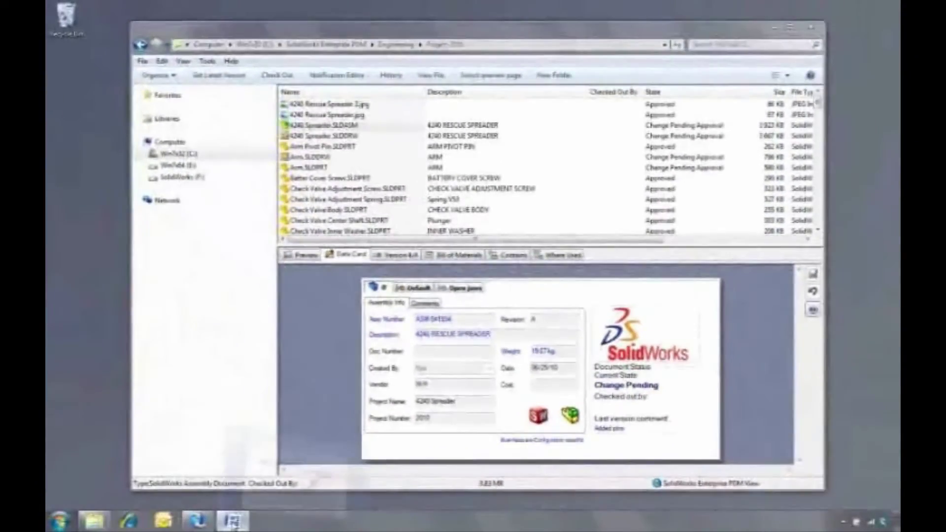
pyautogui.click(233, 521)
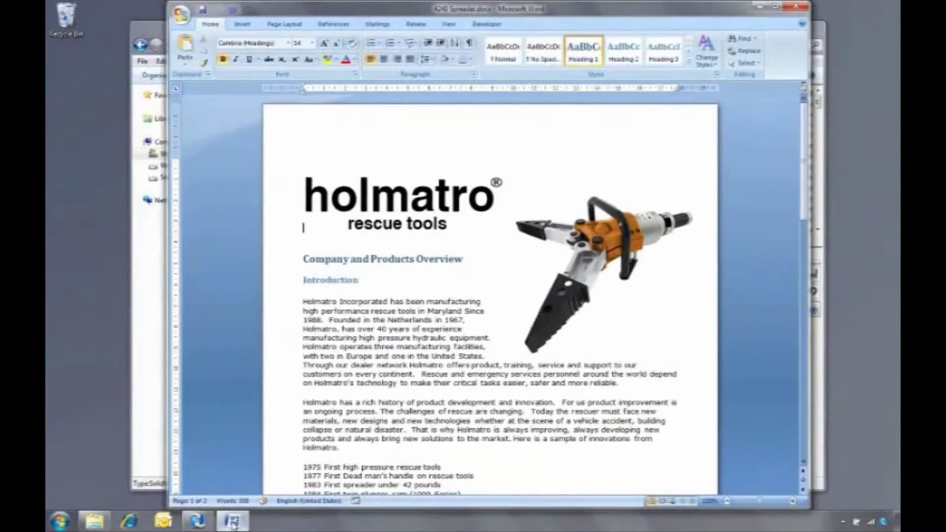
pyautogui.click(188, 21)
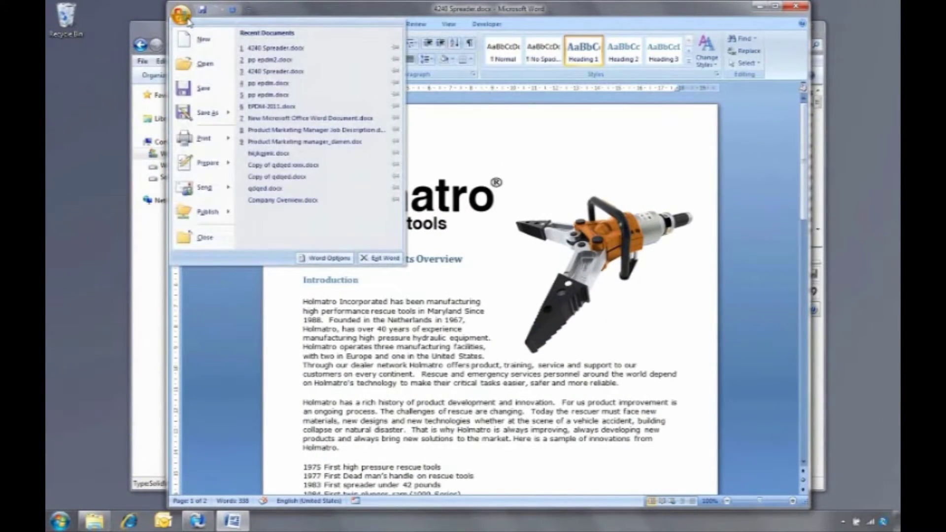
pyautogui.click(200, 113)
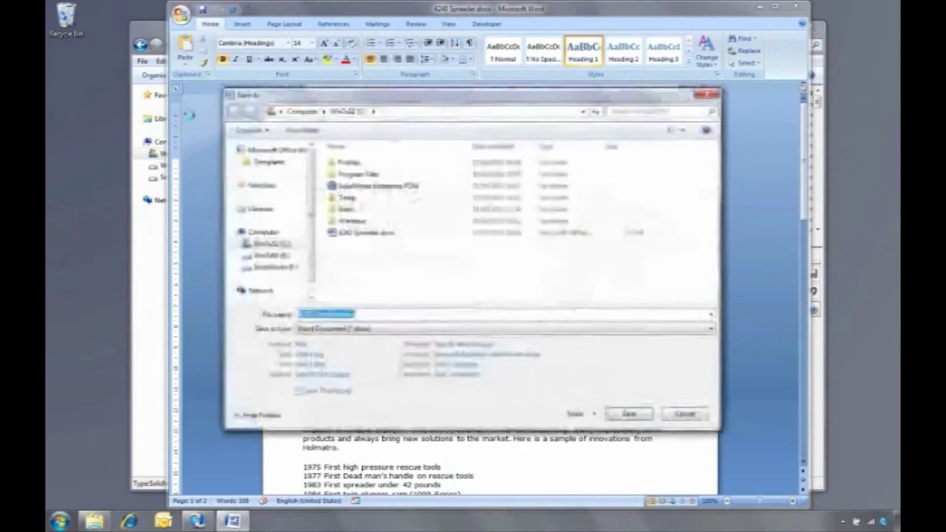
pyautogui.doubleClick(374, 186)
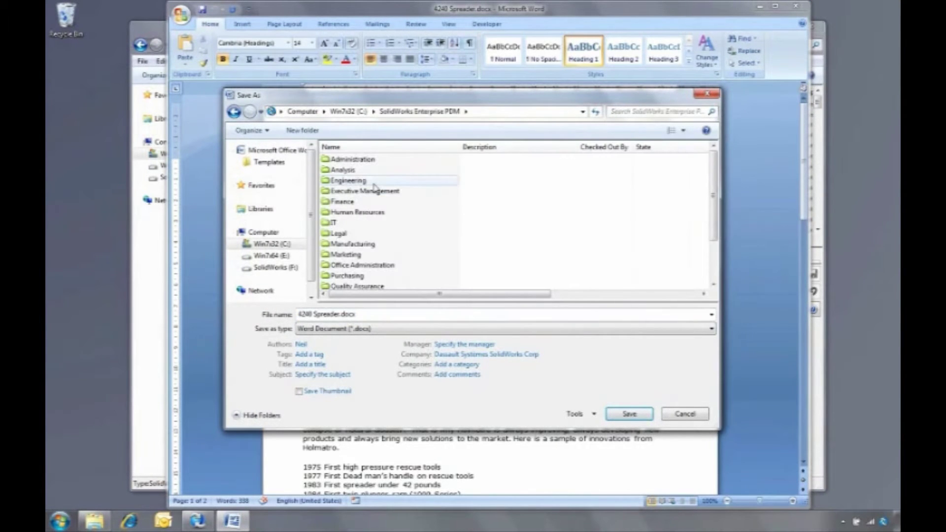
pyautogui.doubleClick(373, 183)
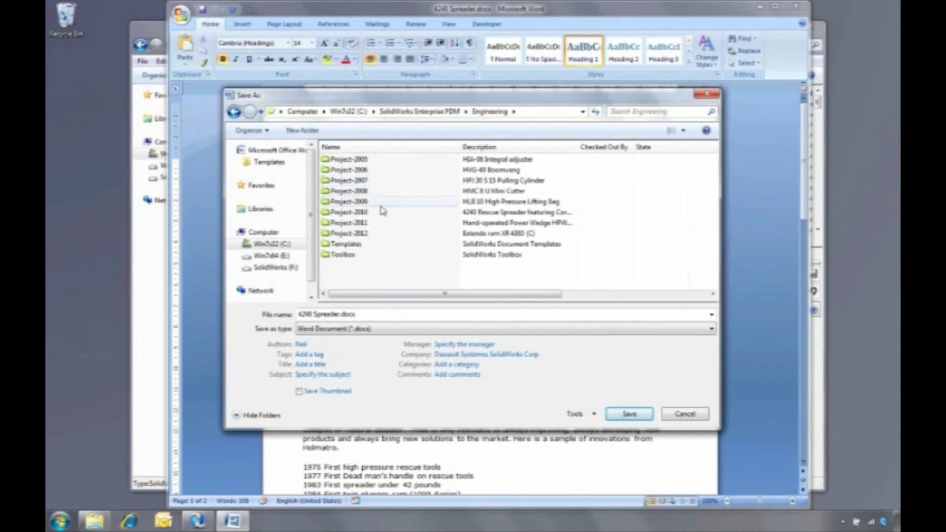
pyautogui.click(381, 215)
pyautogui.doubleClick(380, 214)
# Set the document title to 4240 SPREADER, save 4240 Spreader.docx into the vault folder and close Word.
pyautogui.click(310, 365)
pyautogui.write('4240 SPREADER')
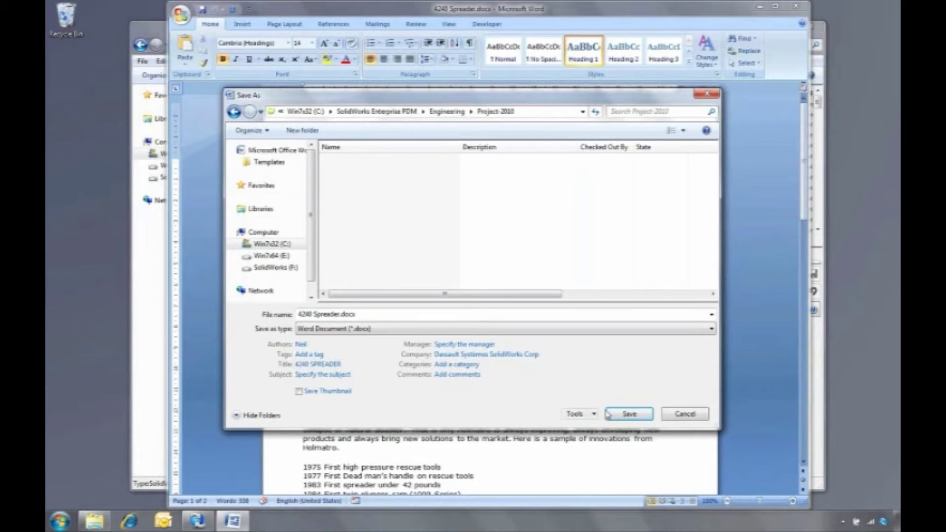
pyautogui.click(622, 414)
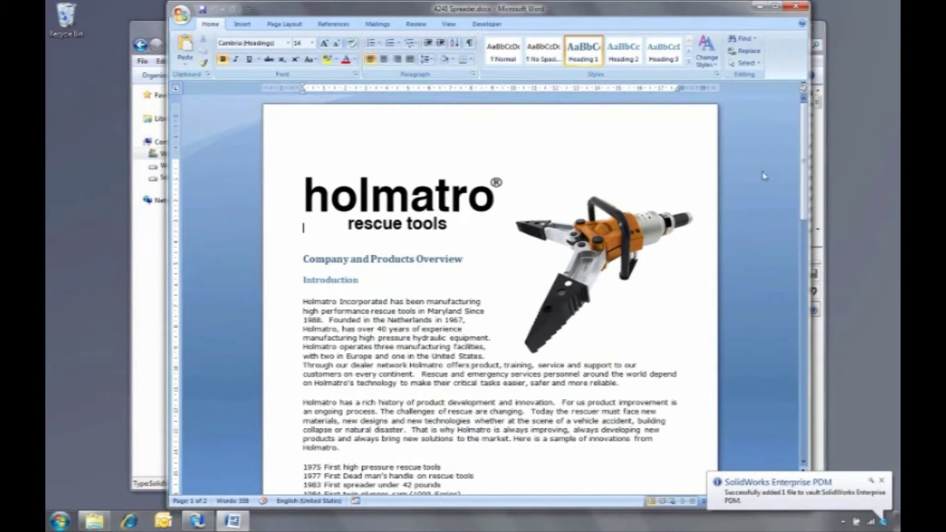
pyautogui.click(797, 6)
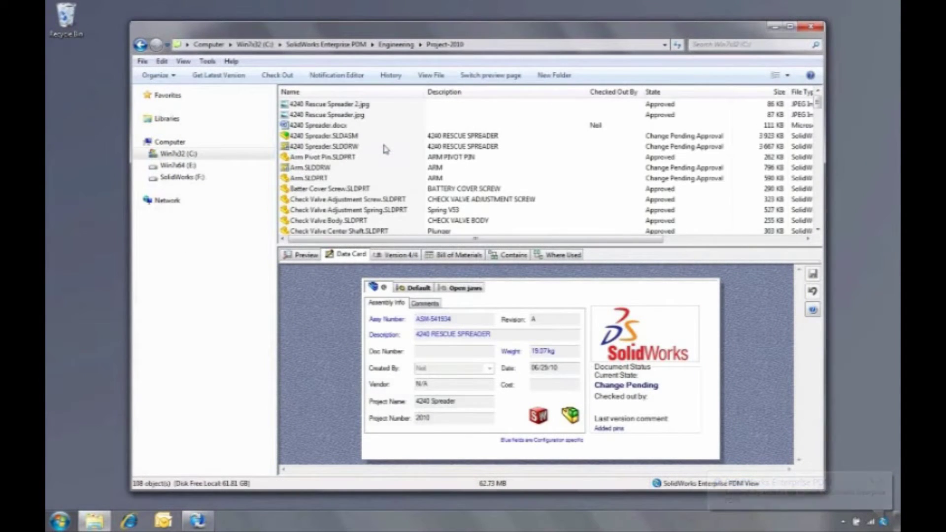
# Check in 4240 Spreader.docx without a comment and preview the document.
pyautogui.click(339, 126)
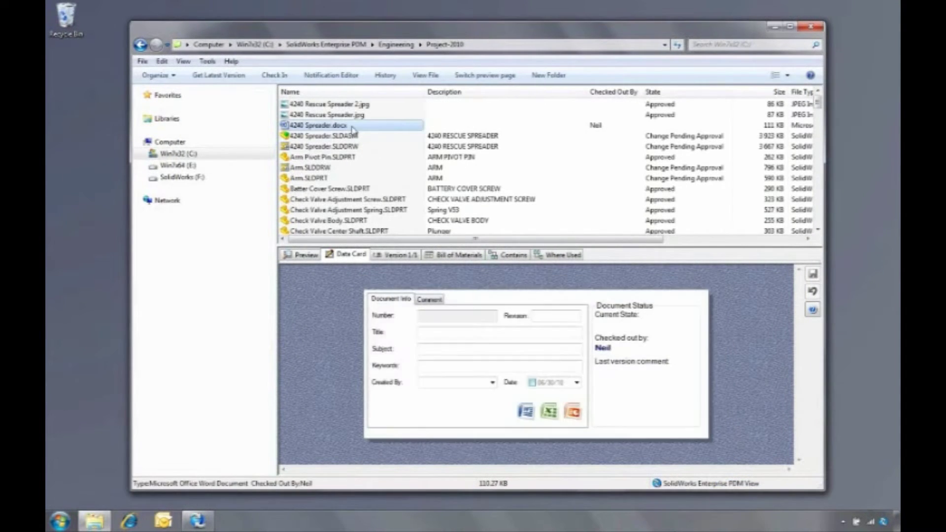
pyautogui.click(278, 76)
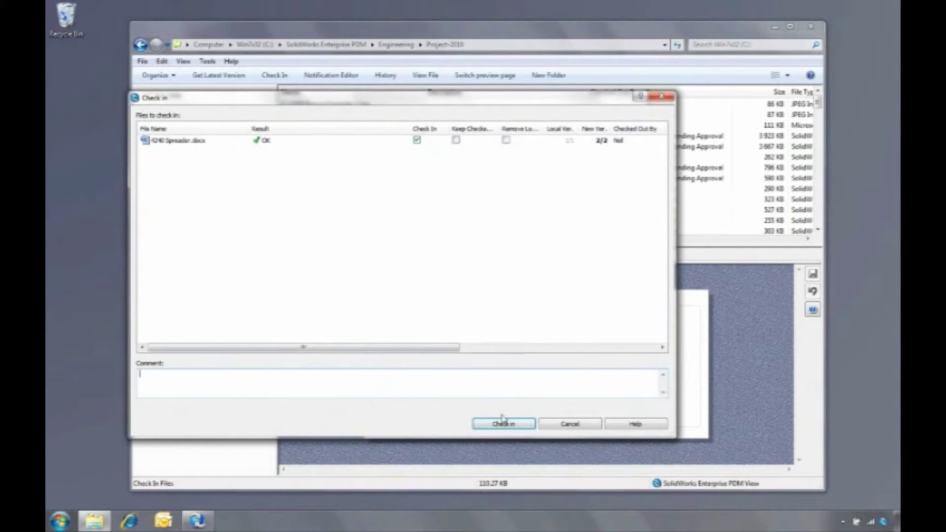
pyautogui.click(503, 422)
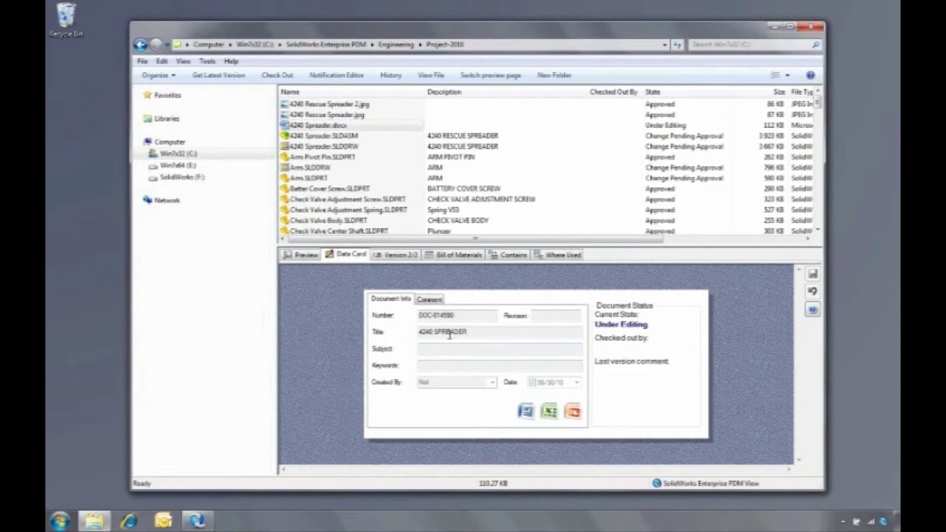
pyautogui.click(305, 255)
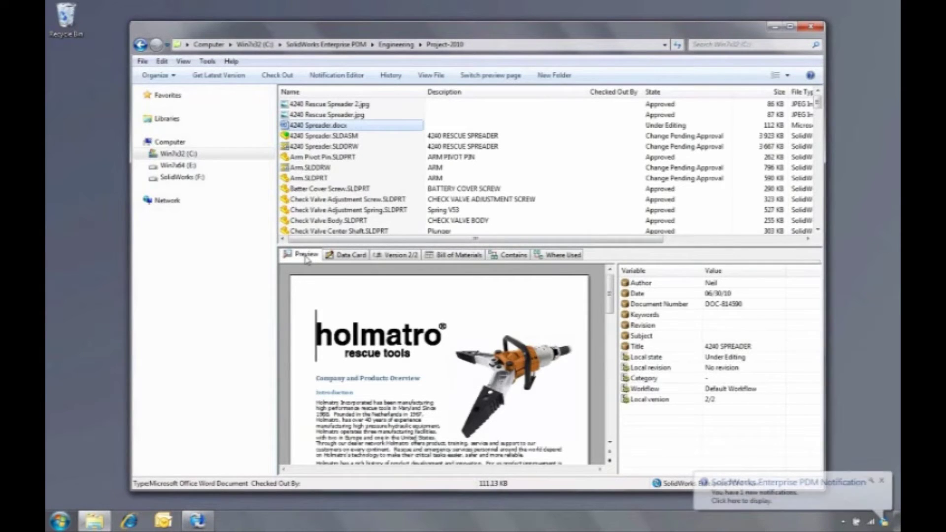
# Open the new Enterprise PDM notification, enlarge its window to read the state-change details, and close it.
pyautogui.click(799, 489)
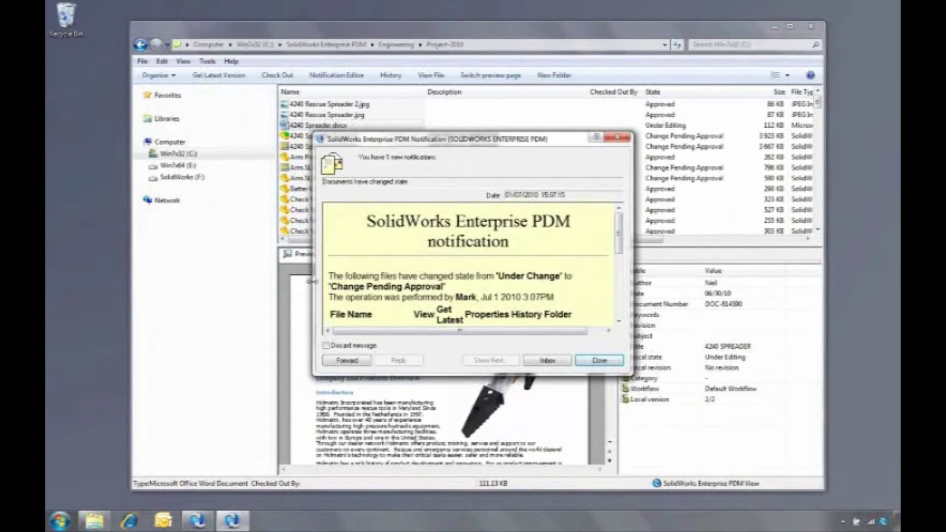
pyautogui.moveTo(314, 286); pyautogui.dragTo(183, 286)
pyautogui.moveTo(632, 285); pyautogui.dragTo(755, 286)
pyautogui.moveTo(500, 373); pyautogui.dragTo(499, 429)
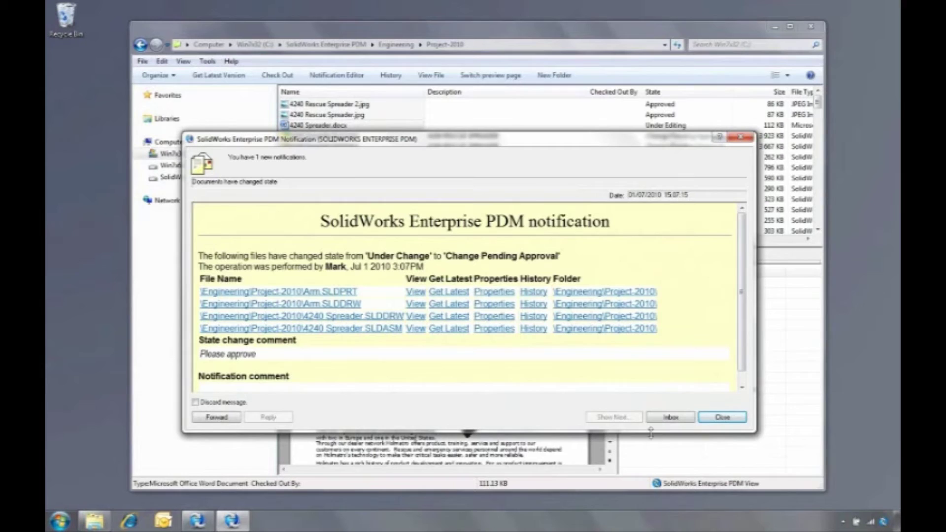
pyautogui.click(721, 417)
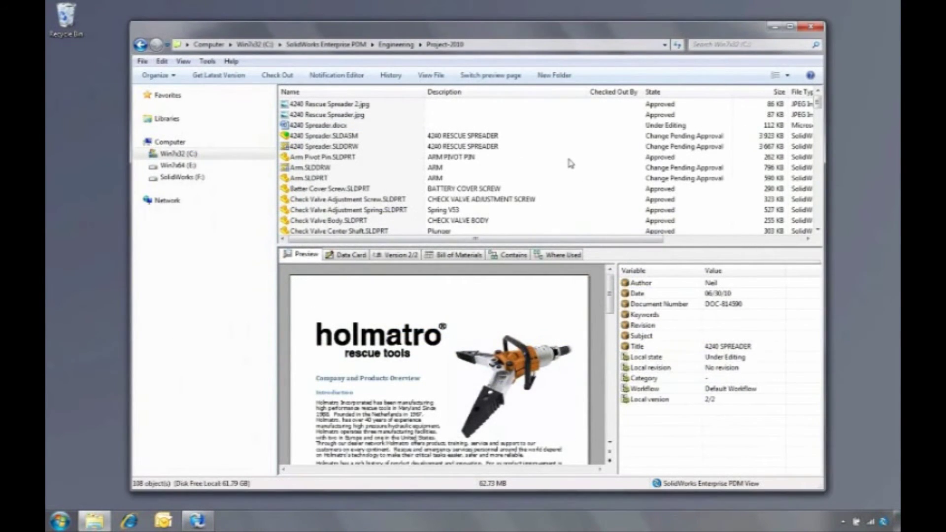
# Run the Drawing awaiting approval search and apply the Change Approved transition to Arm.SLDDRW and 4240 Spreader.SLDDRW with the comment "Approved".
pyautogui.rightClick(550, 159)
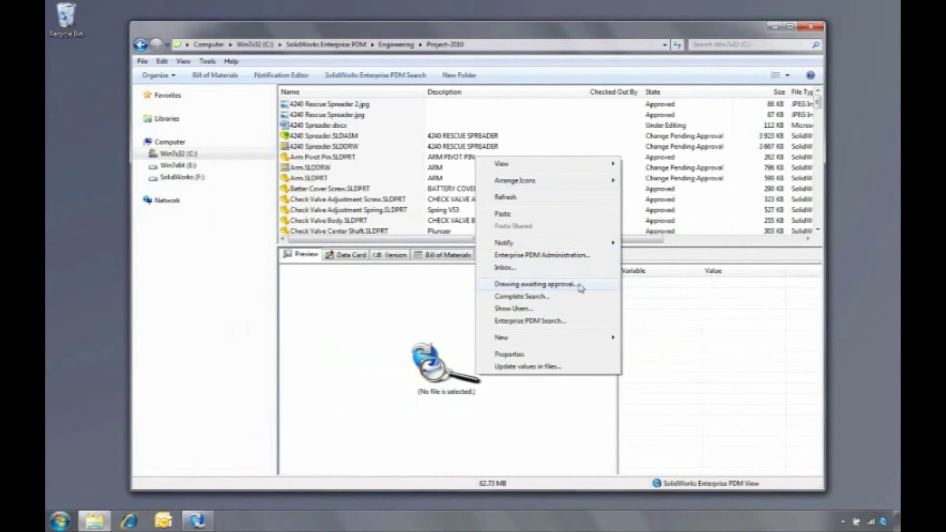
pyautogui.click(586, 287)
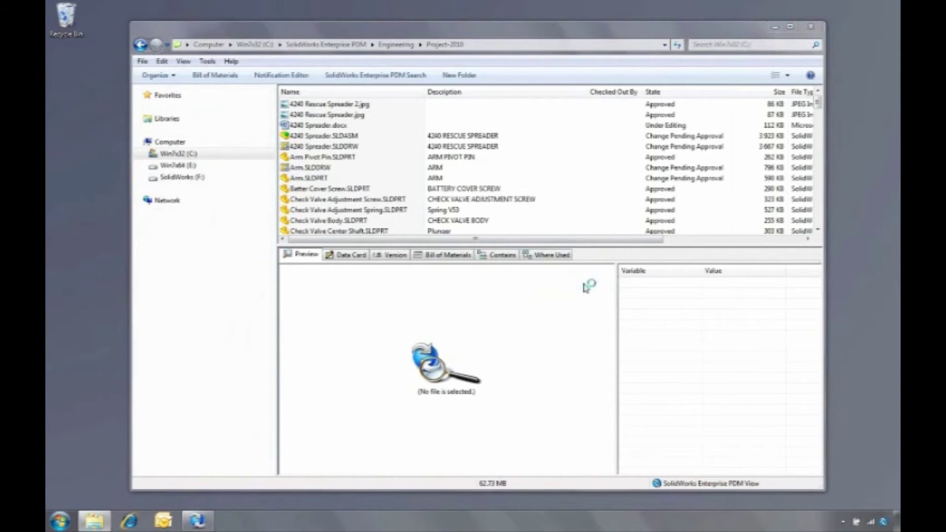
pyautogui.click(174, 199)
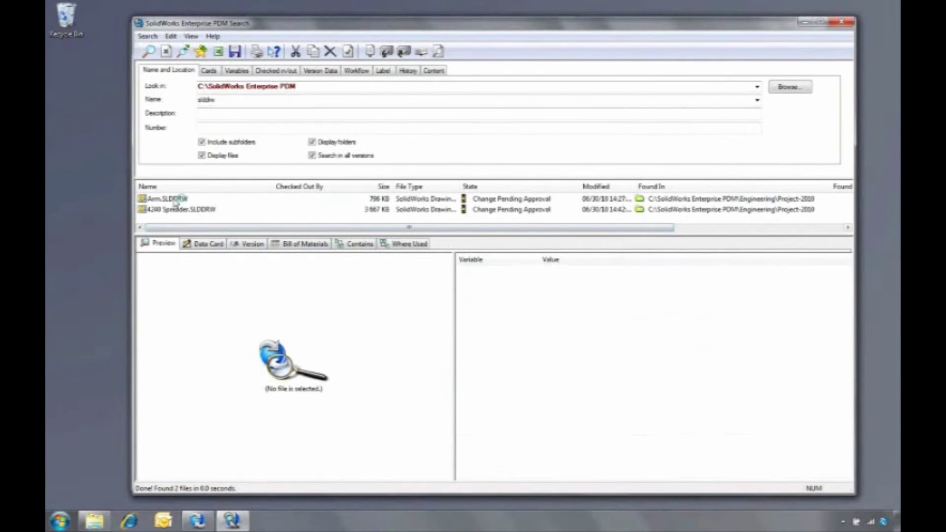
pyautogui.keyDown('shift'); pyautogui.click(184, 209); pyautogui.keyUp('shift')
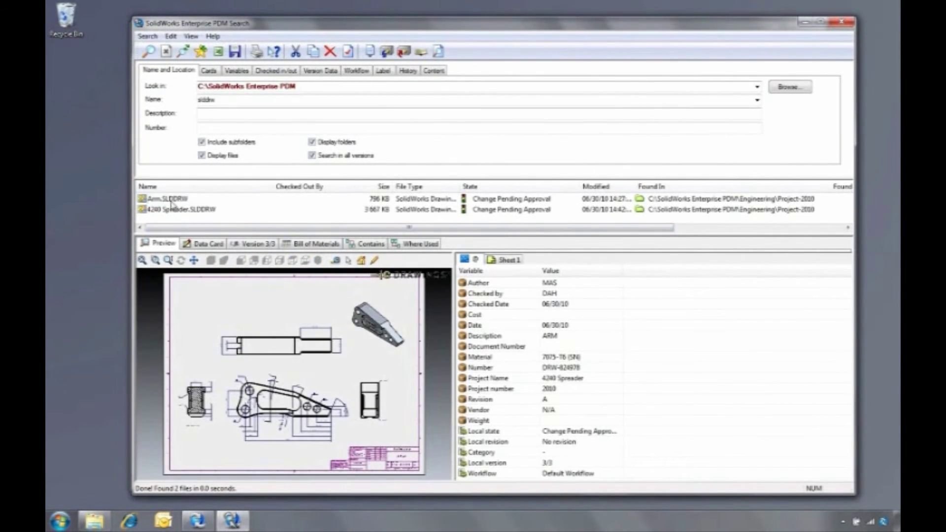
pyautogui.rightClick(172, 207)
pyautogui.moveTo(257, 333)
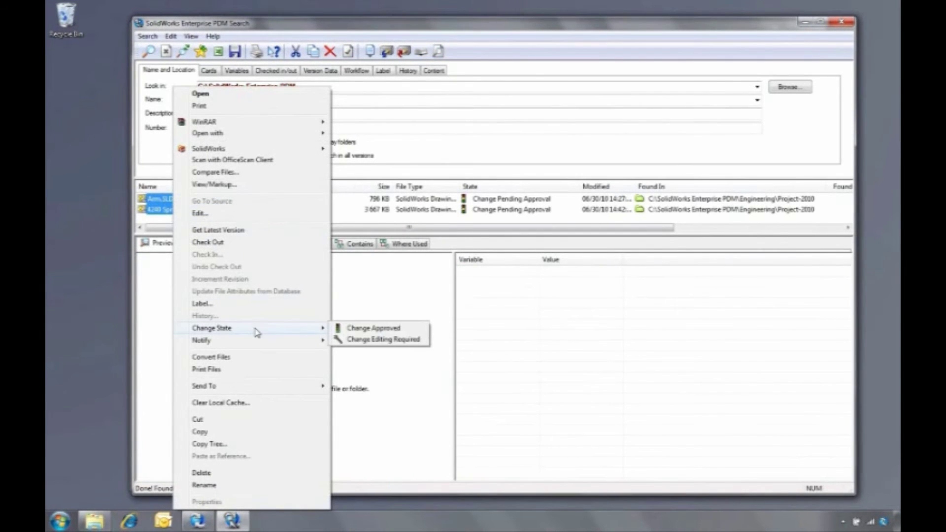
pyautogui.click(408, 332)
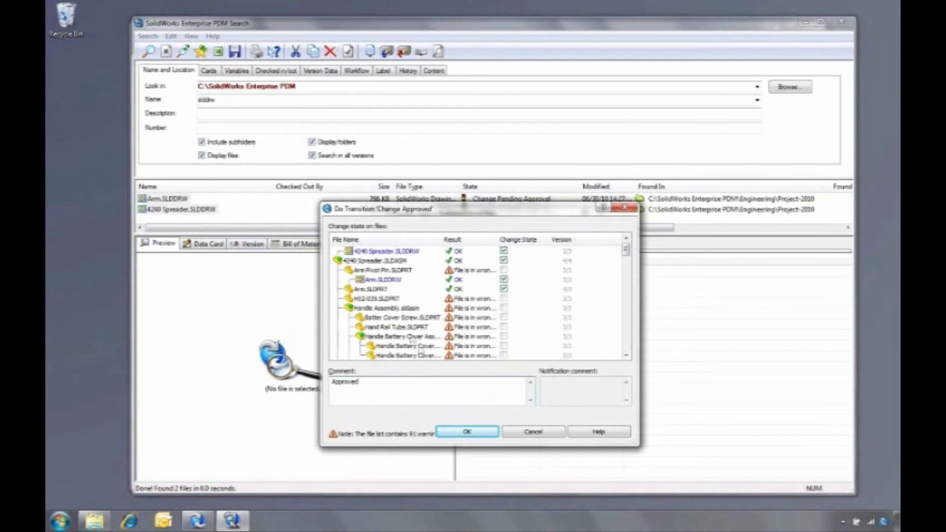
pyautogui.click(462, 428)
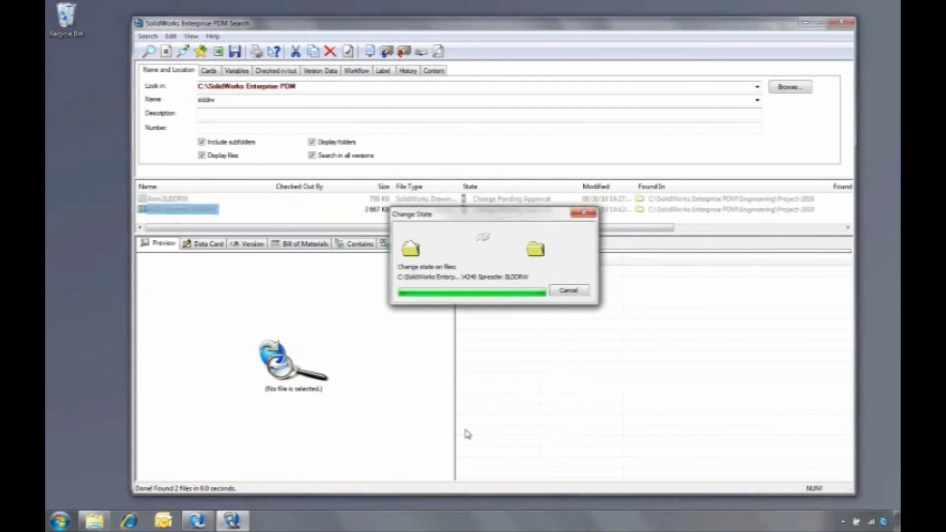
# Preview Arm.SLDDRW, examine the revision in its title block, and close the search window.
pyautogui.click(179, 199)
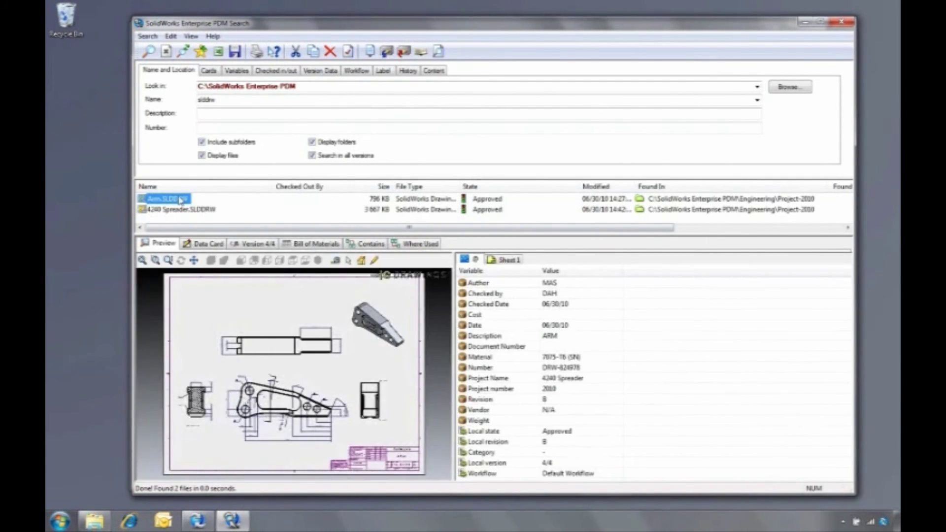
pyautogui.moveTo(359, 384); pyautogui.dragTo(308, 352, button='middle')
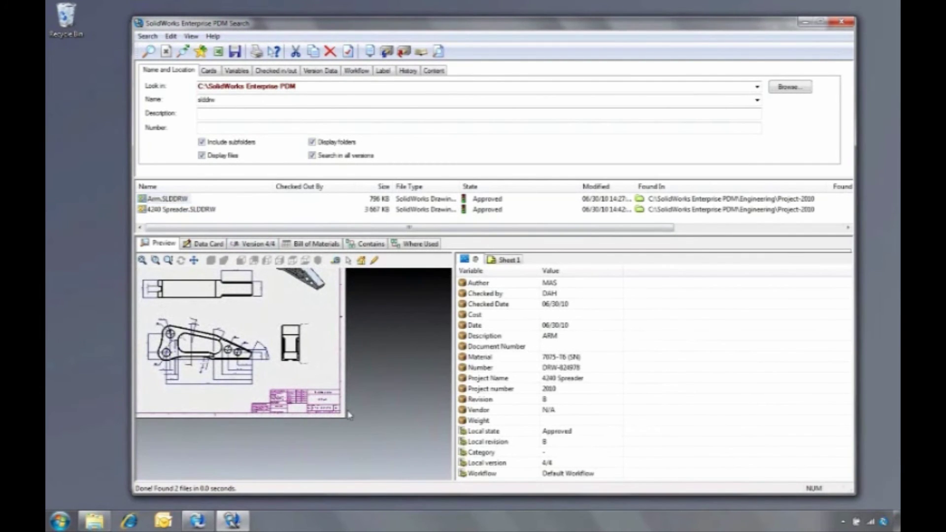
pyautogui.scroll(5, 318, 404)
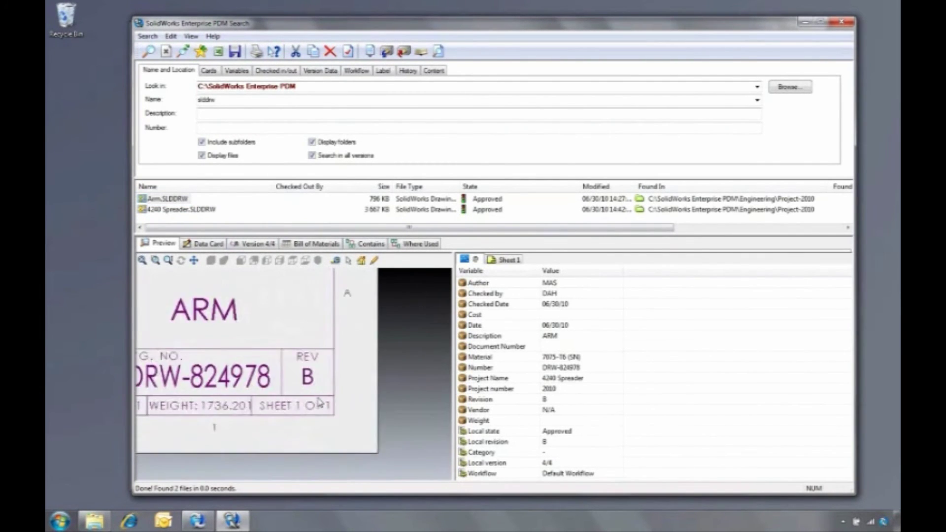
pyautogui.click(842, 22)
# Select 4240 Spreader.SLDASM in the Project-2010 folder to examine the approved assembly.
pyautogui.click(343, 136)
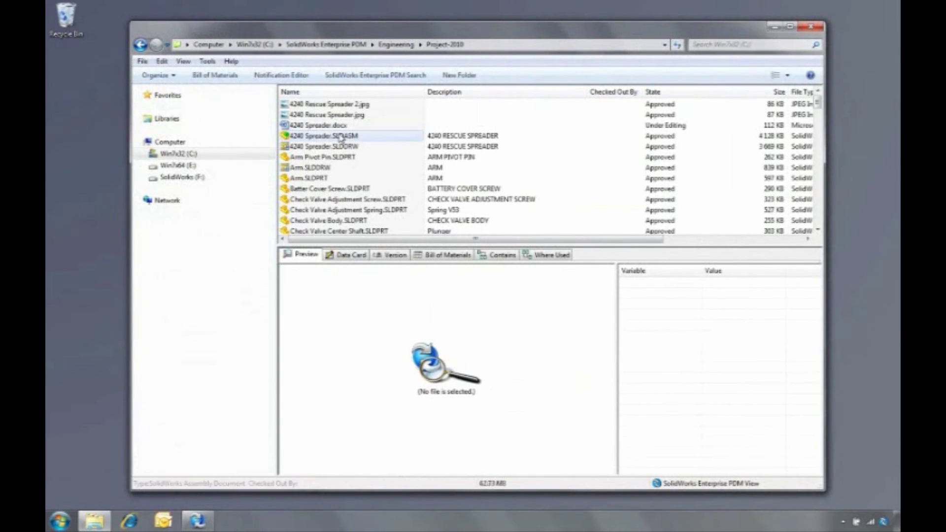